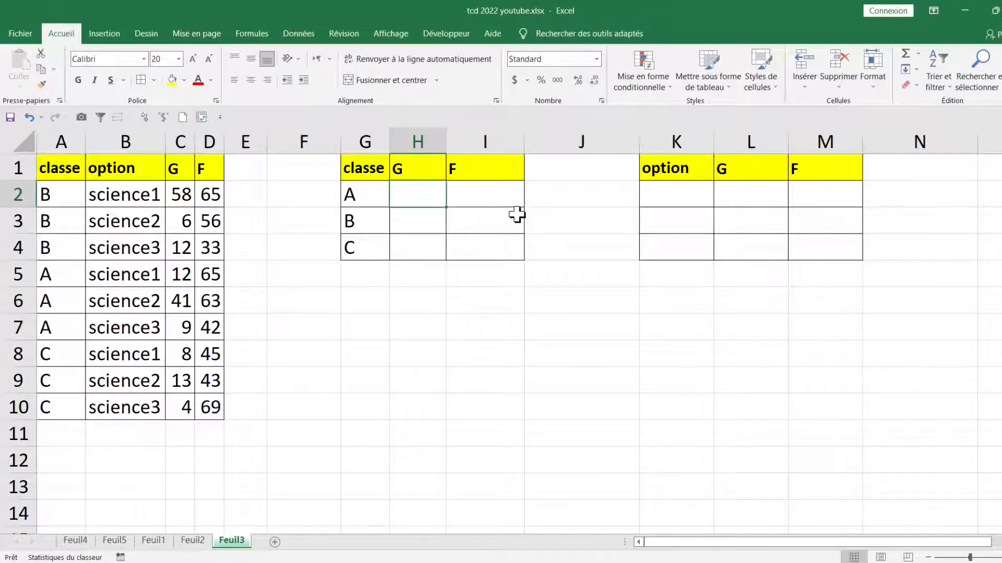
In H2, start a SOMMEPROD formula that compares the absolute class range $A$2:$A$10 with G2.
text(=sommepro)
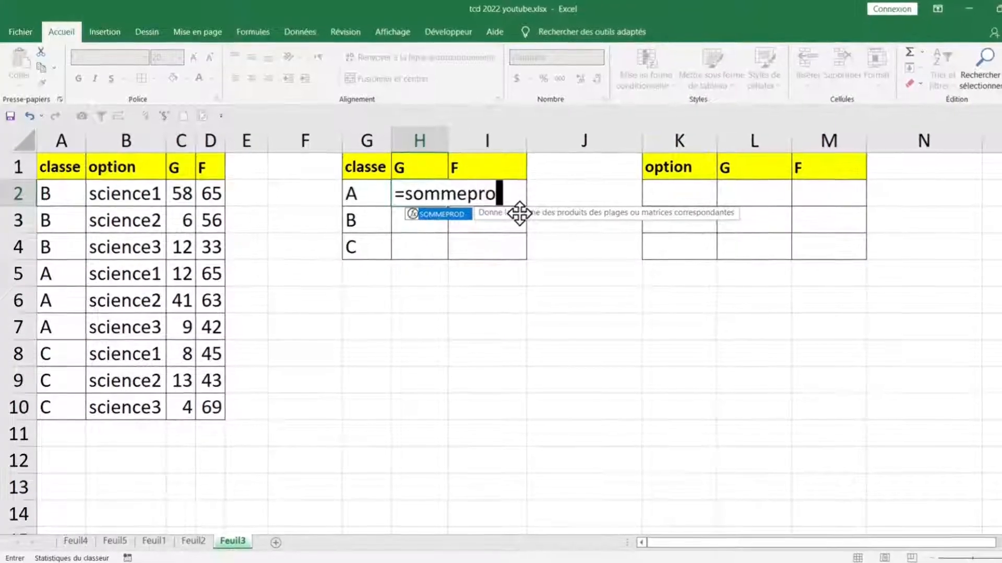
key(Tab)
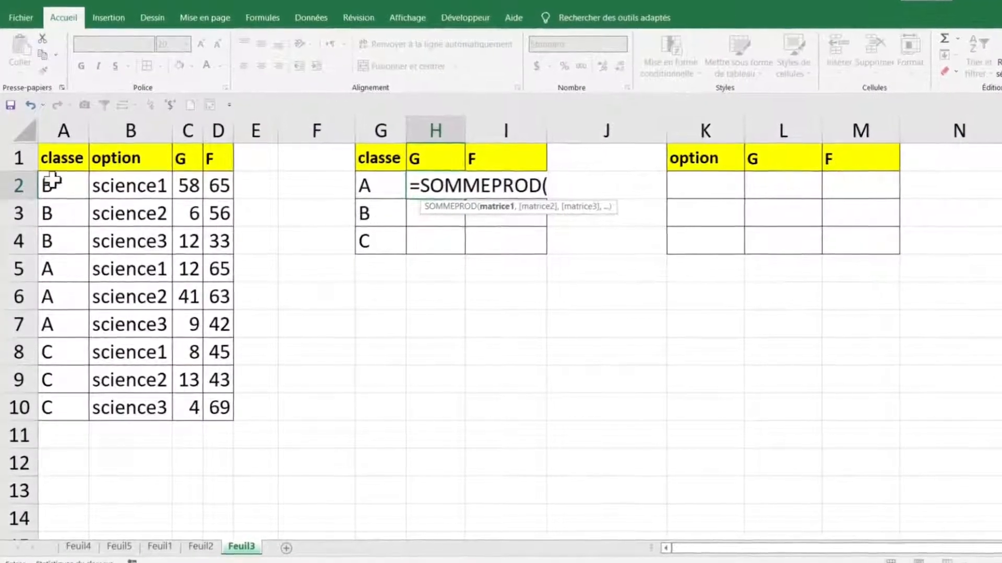
drag(51, 186, 31, 412)
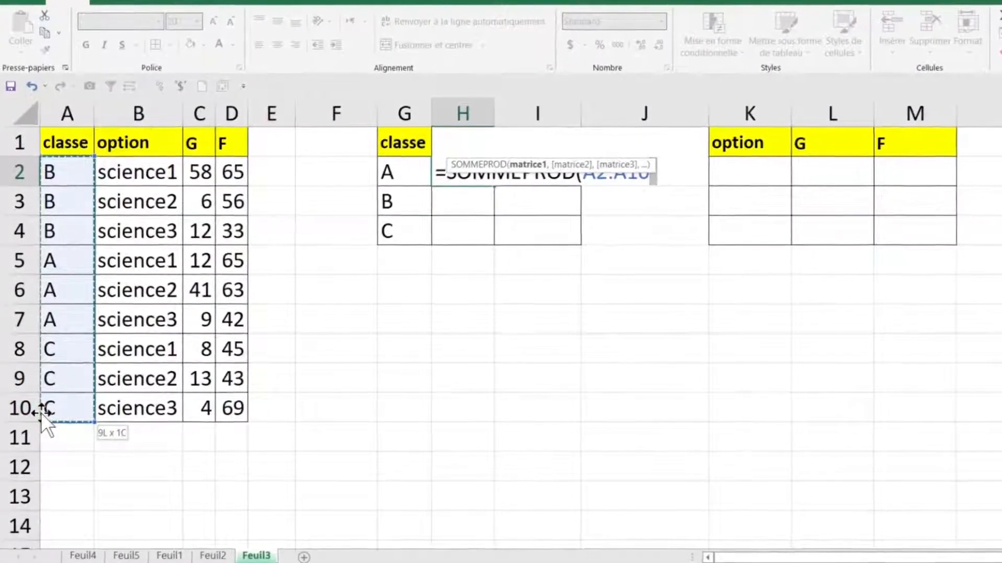
key(F4)
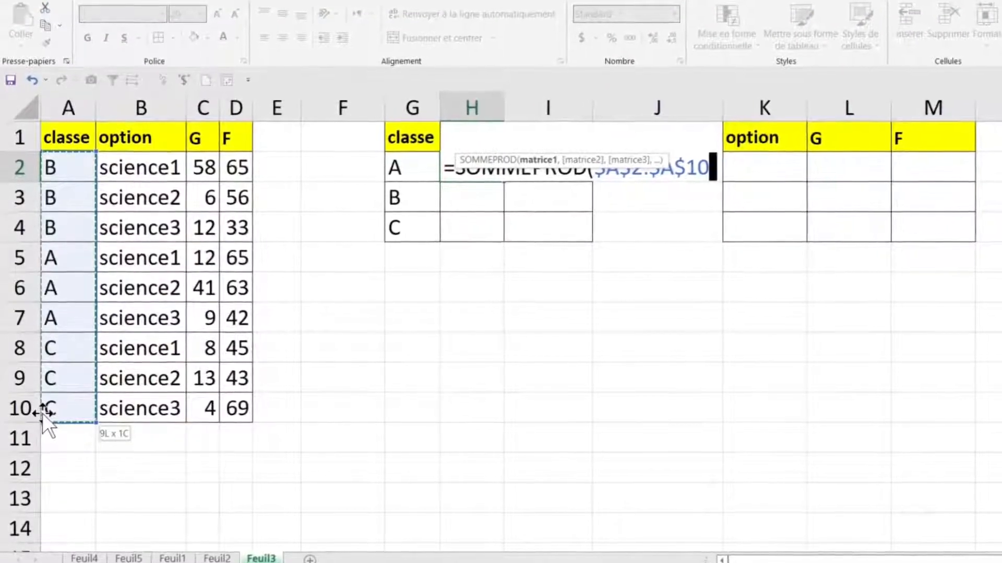
click(722, 162)
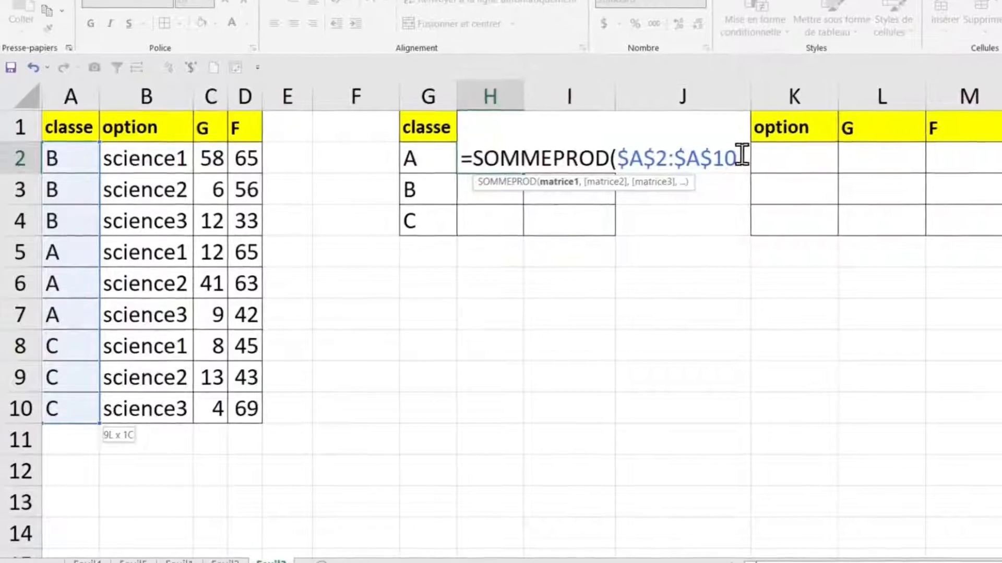
text(=)
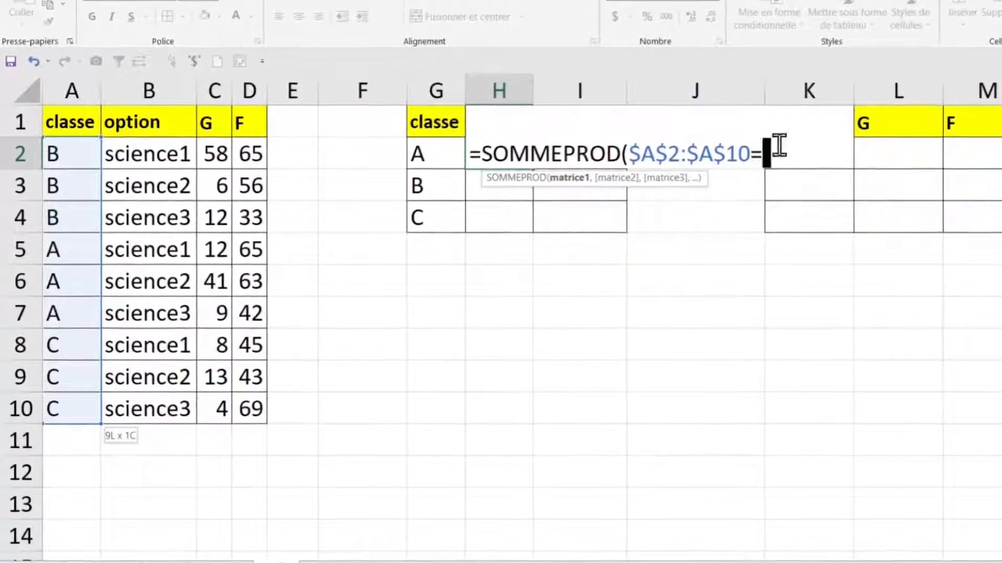
click(421, 151)
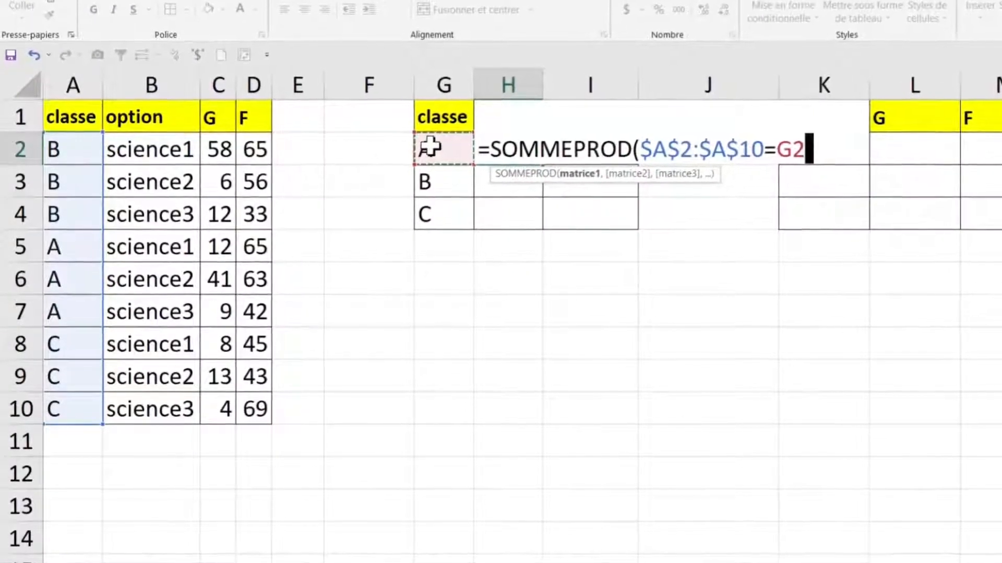
Multiply the class comparison by C2:C10 and enter the H2 formula, accepting the proposed parenthesis correction.
text()*()
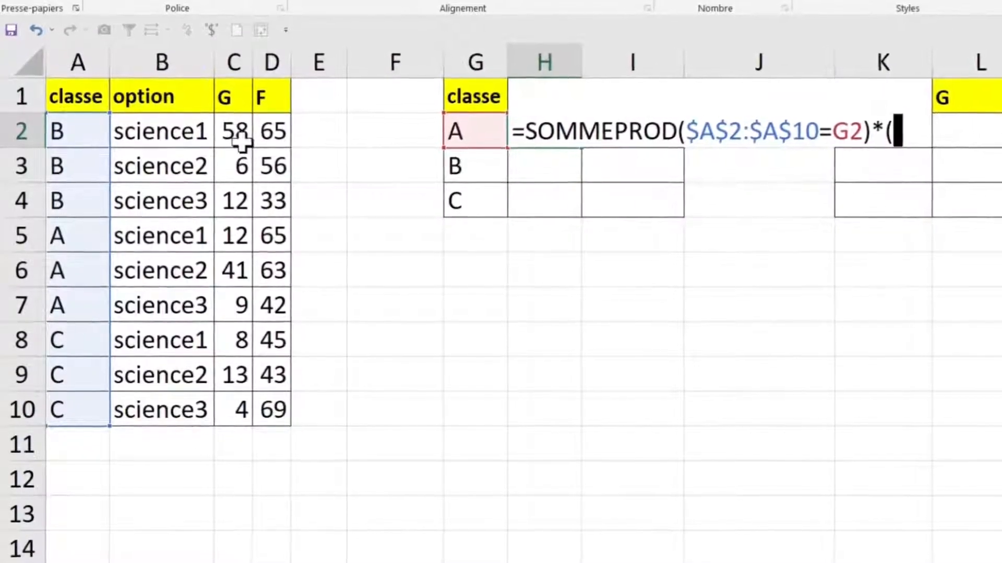
drag(237, 125, 234, 404)
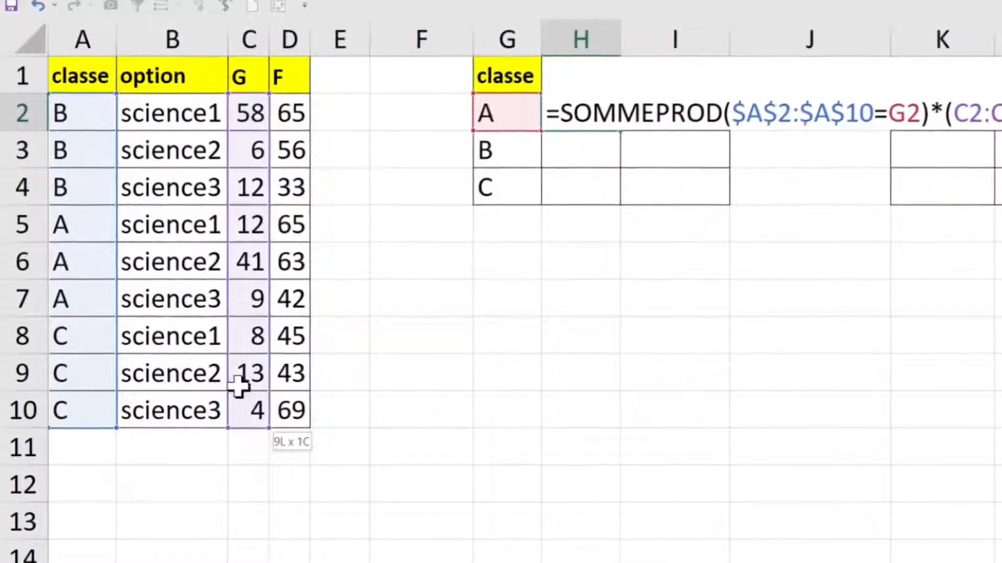
key(Return)
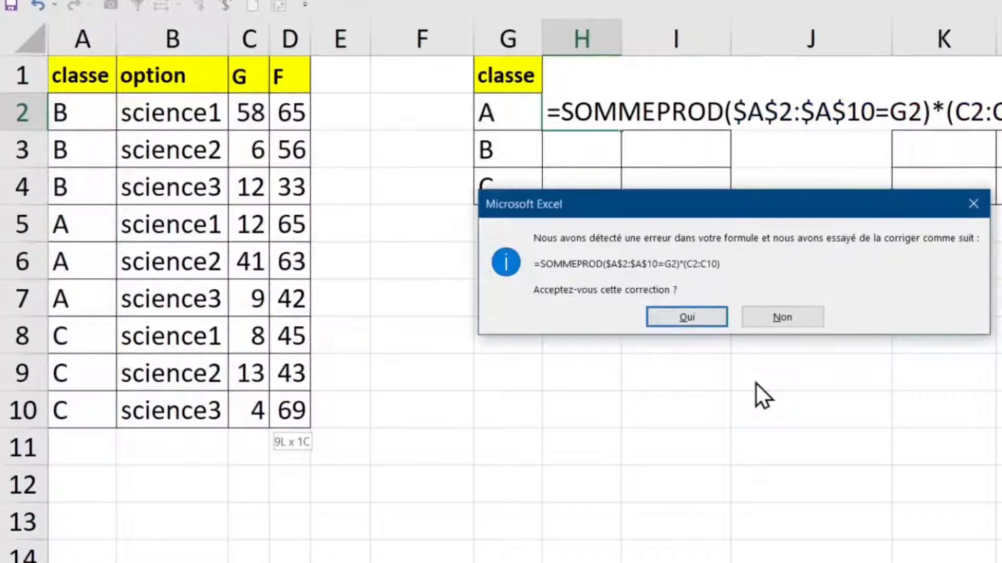
click(706, 316)
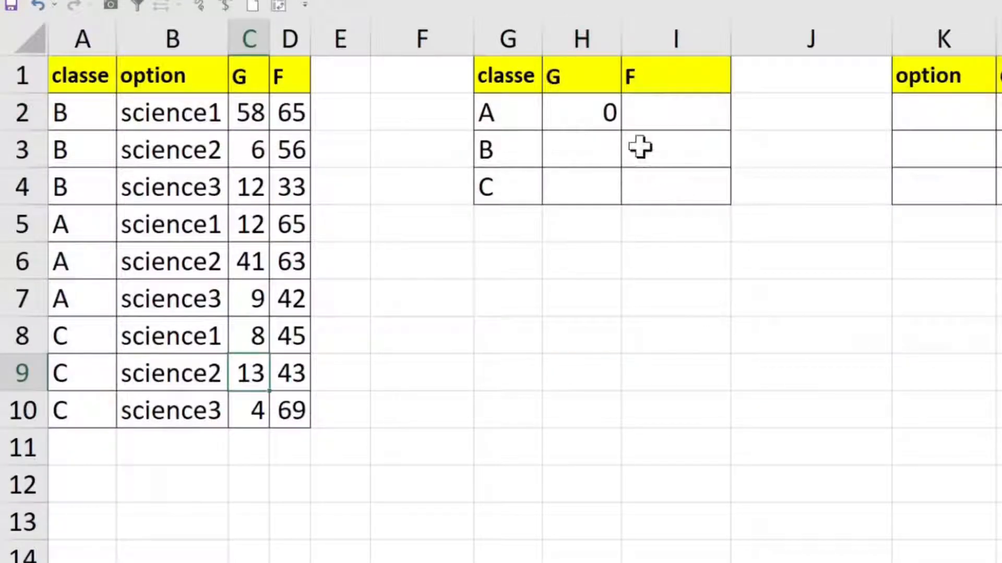
Enclose the whole product in H2 in parentheses, giving =SOMMEPROD(($A$2:$A$10=G2)*(C2:C10)), and keep the workbook open.
click(860, 11)
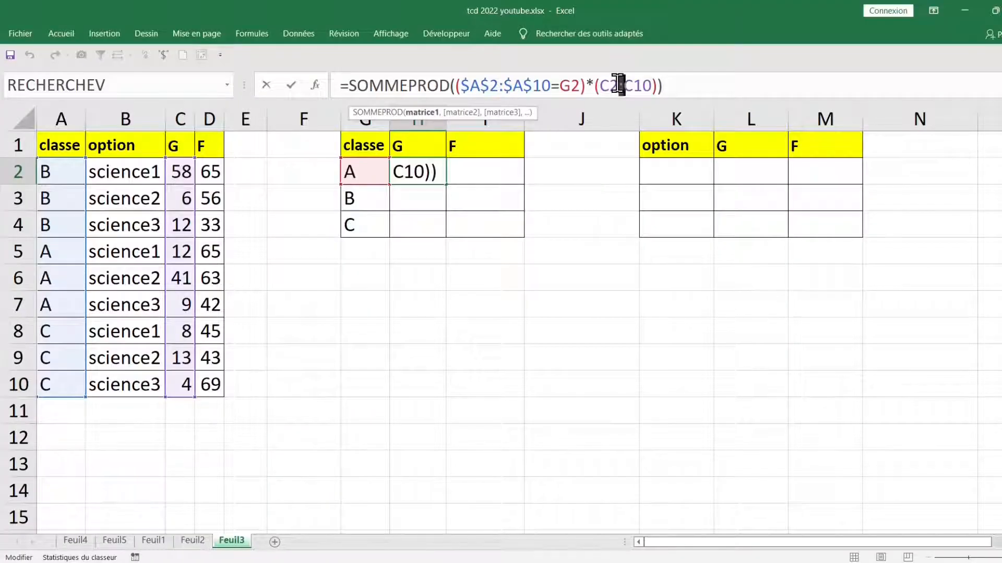
key(ctrl+Return)
key(alt+F4)
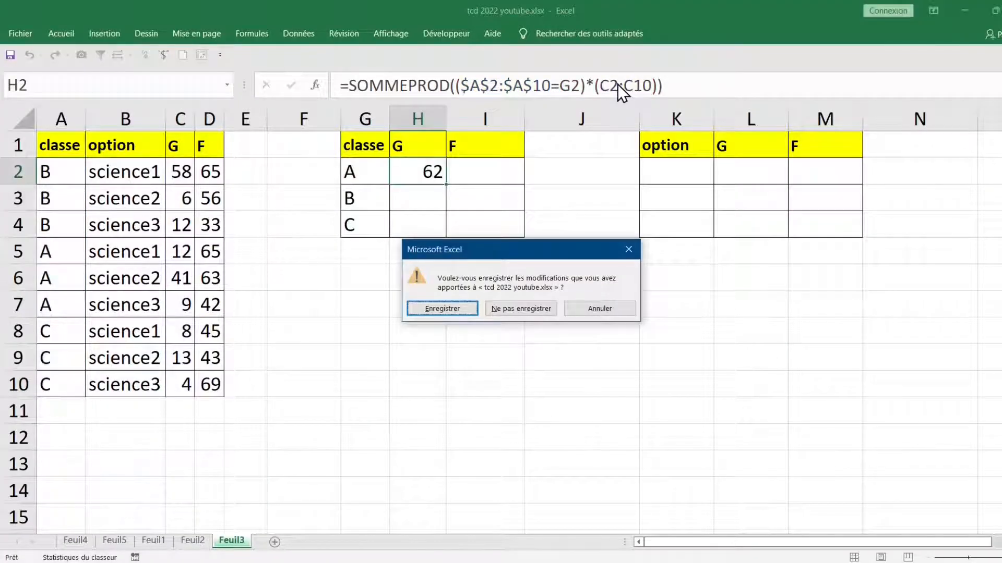
click(615, 311)
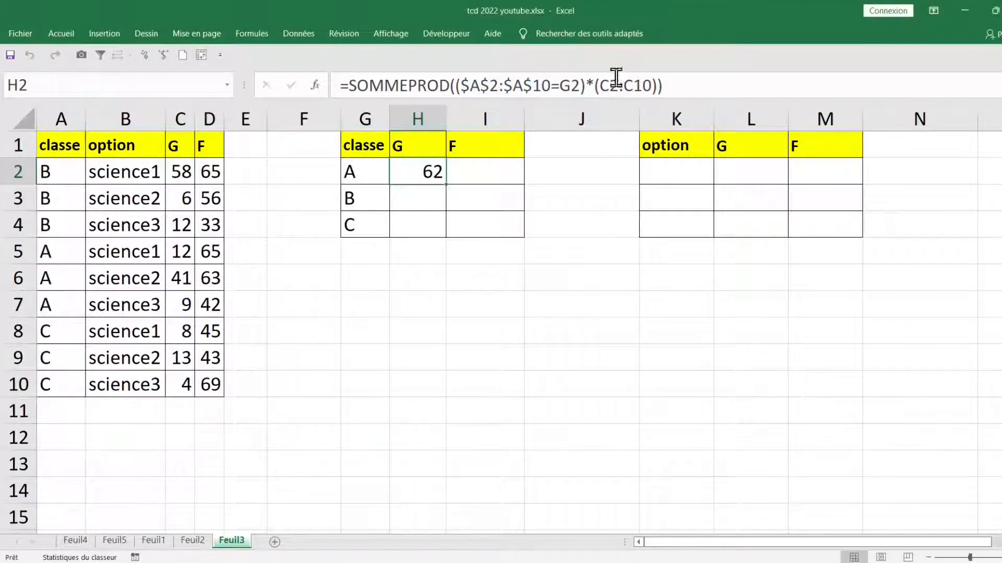
Make the C2:C10 range in the H2 formula absolute as $C$2:$C$10.
click(617, 85)
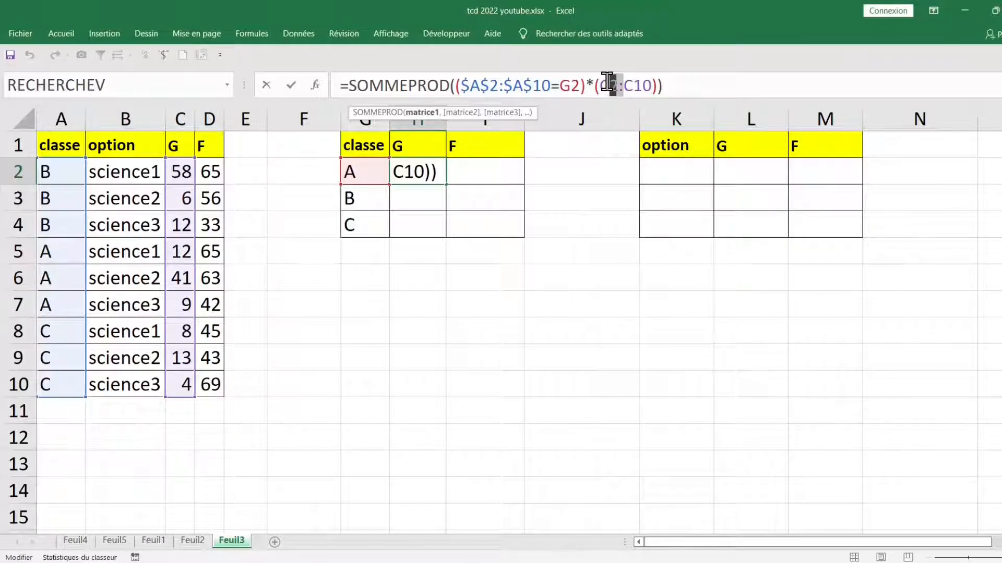
key(F4)
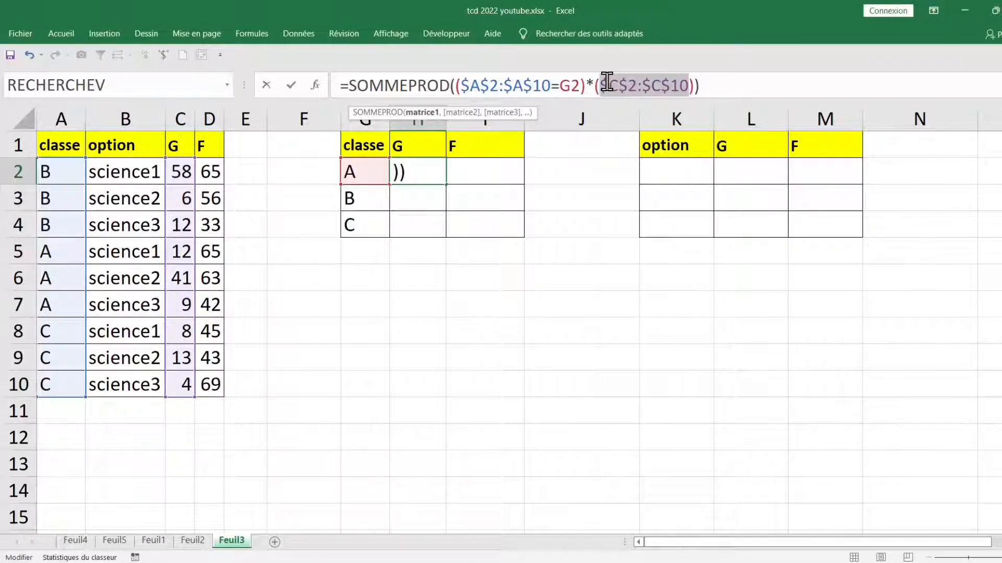
key(Return)
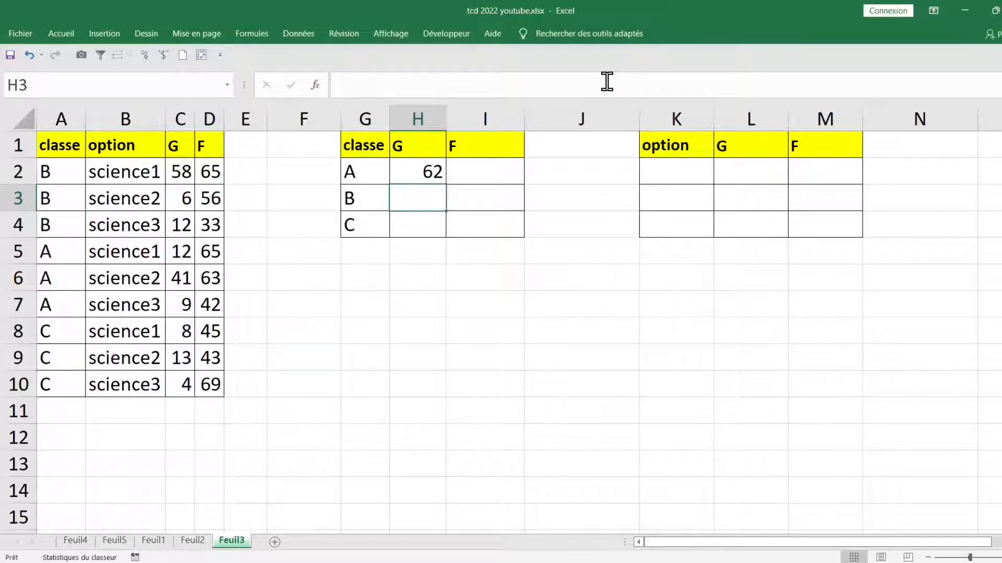
Fill the H2 formula down through H4 for classes B and C.
click(425, 171)
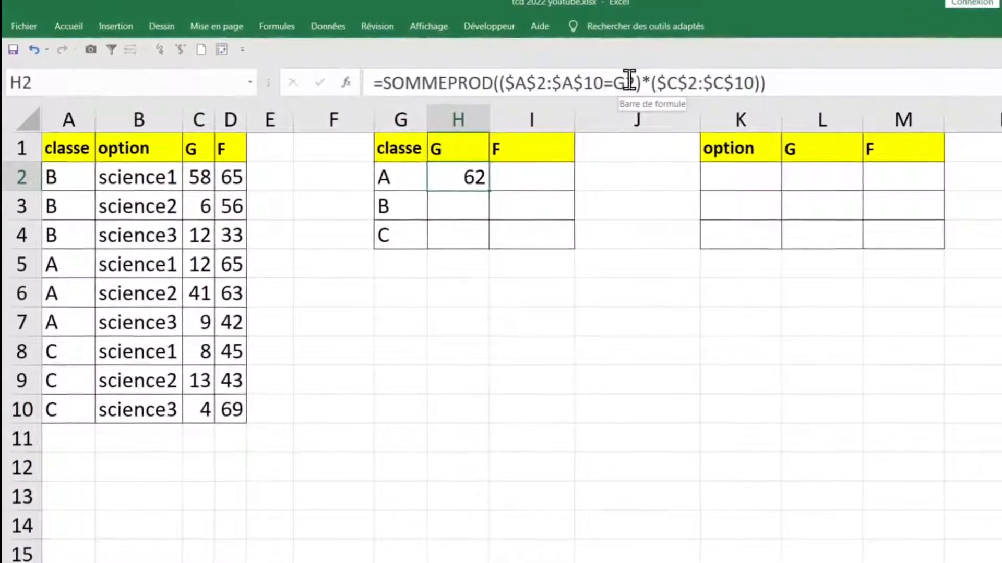
click(637, 81)
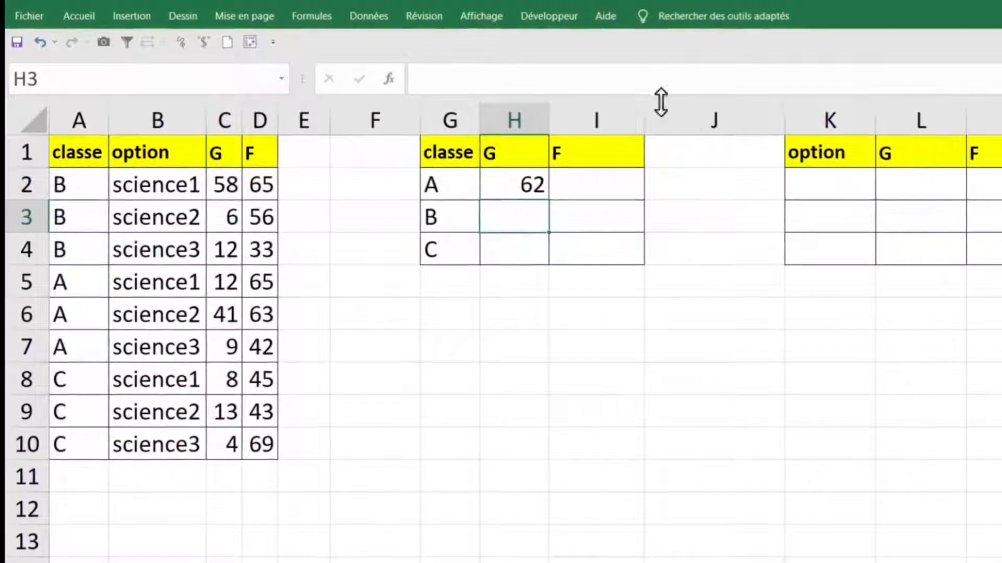
click(518, 185)
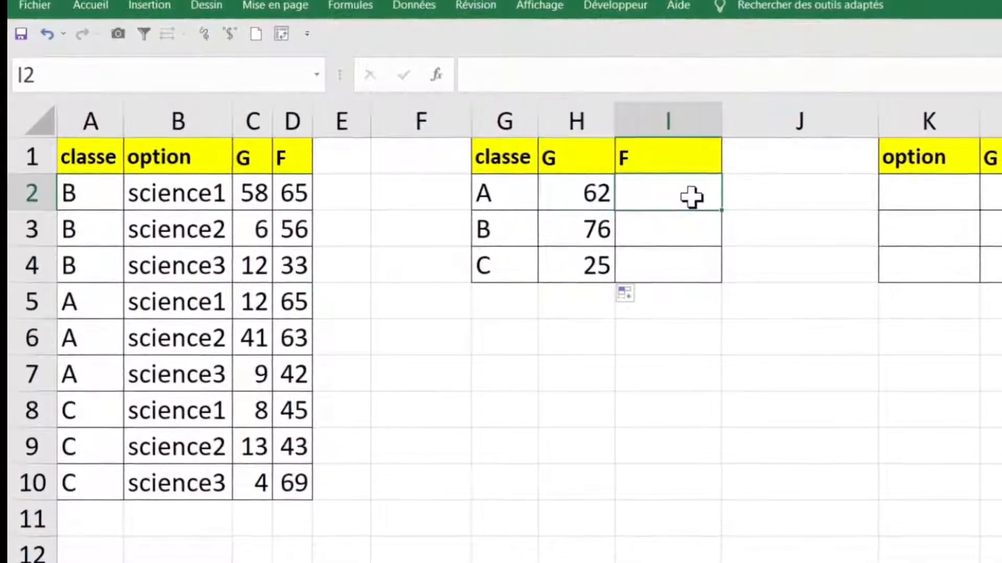
In I2, start a SOMMEPROD formula with the absolute range $D$2:$D$10 as its first parenthesised factor.
text(sommeprod)
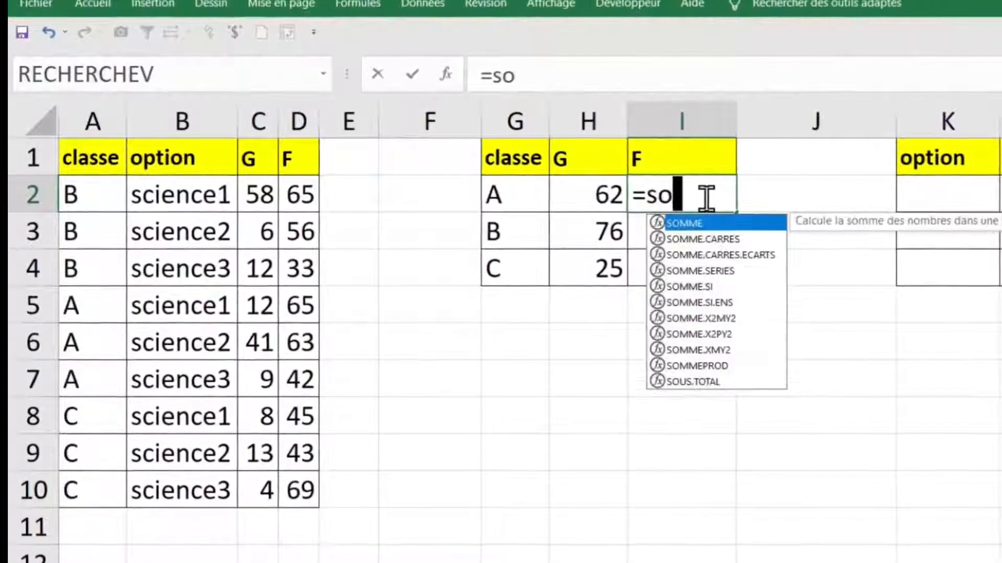
key(Tab)
key(Return)
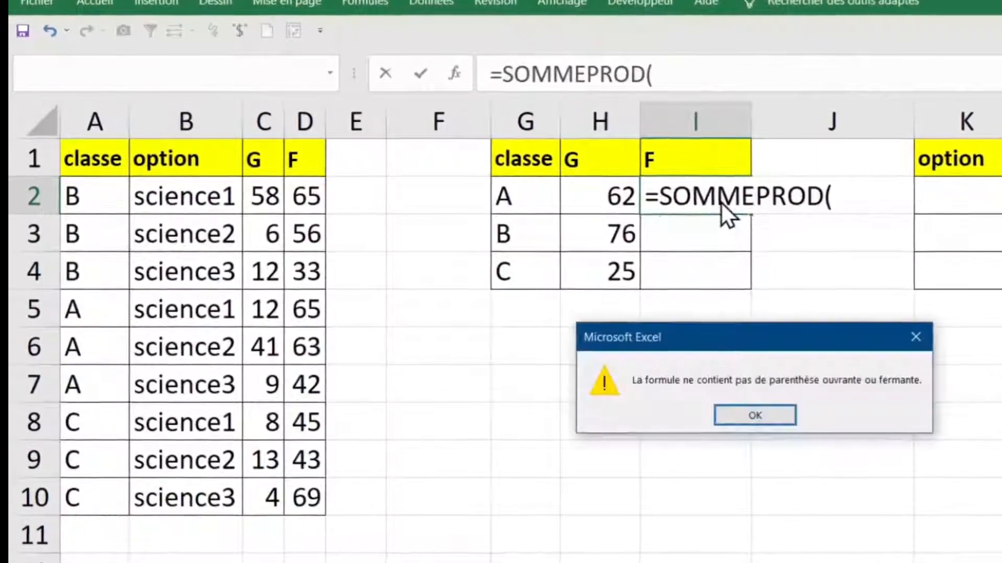
click(788, 420)
click(855, 197)
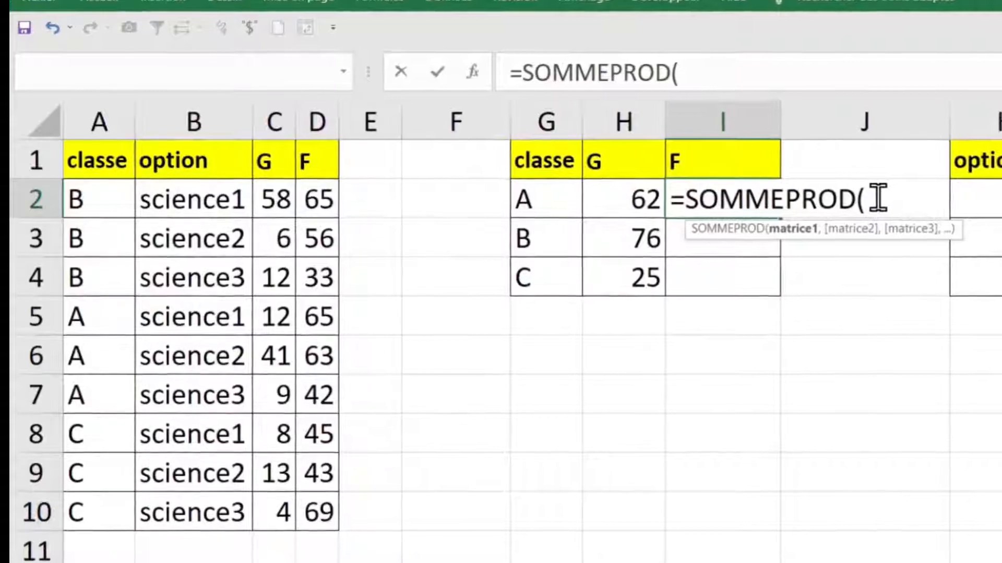
text(()
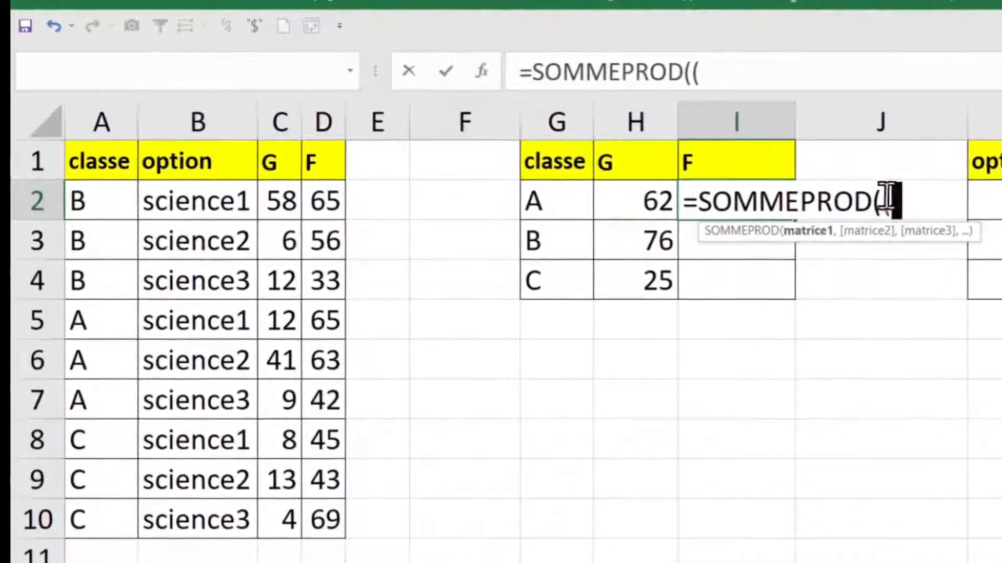
click(319, 212)
drag(323, 224, 322, 523)
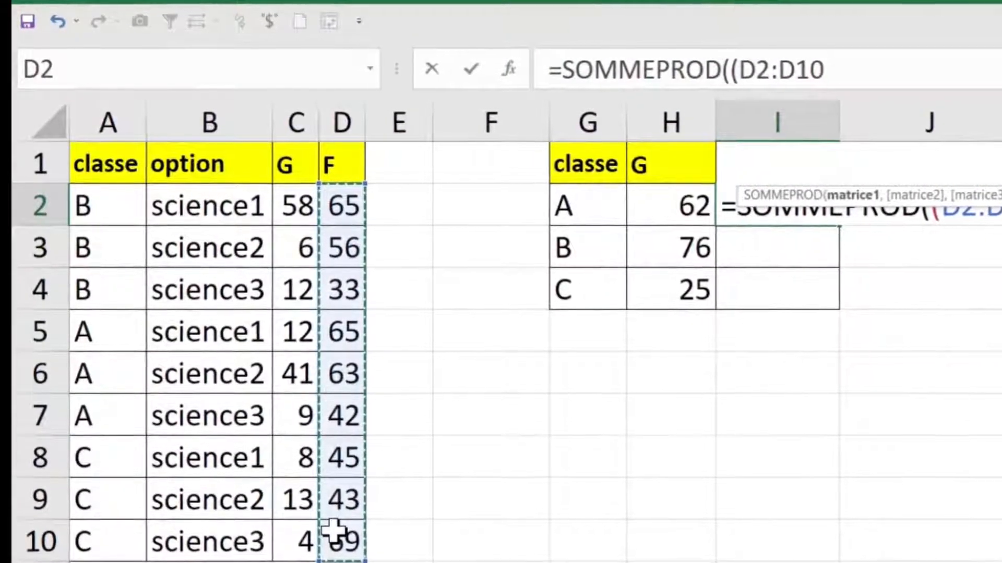
key(F4)
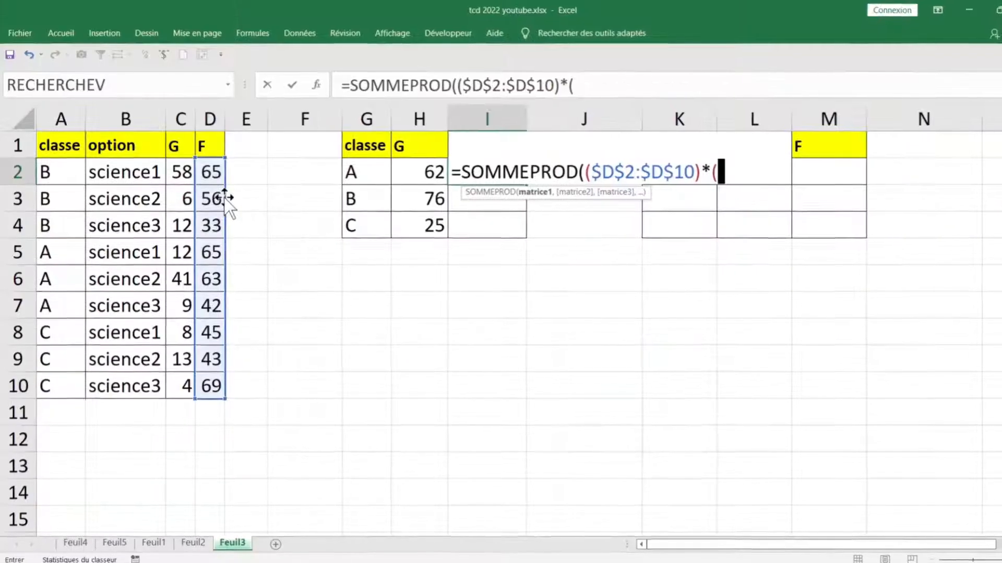
Complete the I2 formula by multiplying by the class condition ($A$2:$A$10=G2) and enter it.
click(55, 174)
drag(56, 178, 61, 409)
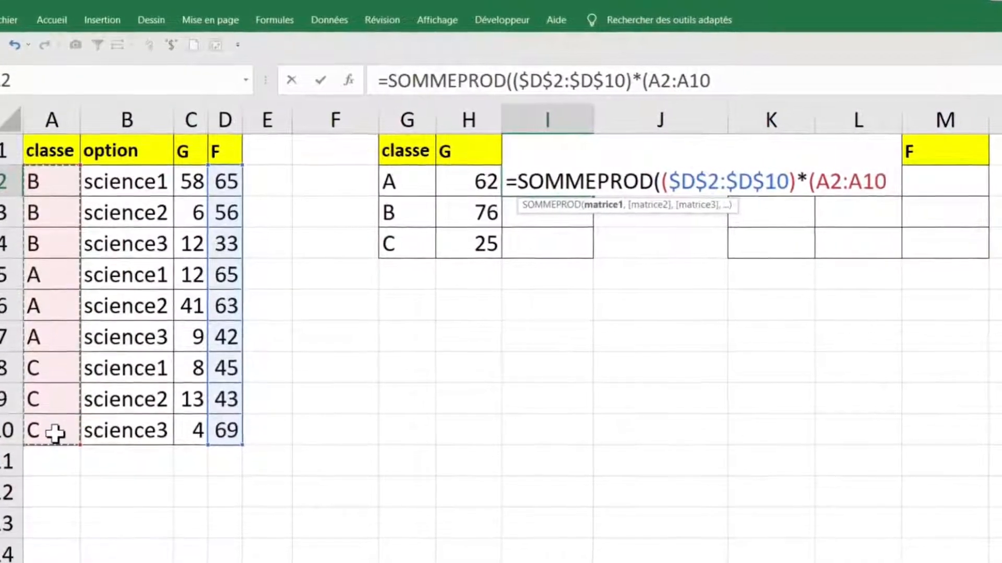
key(F4)
text(=)
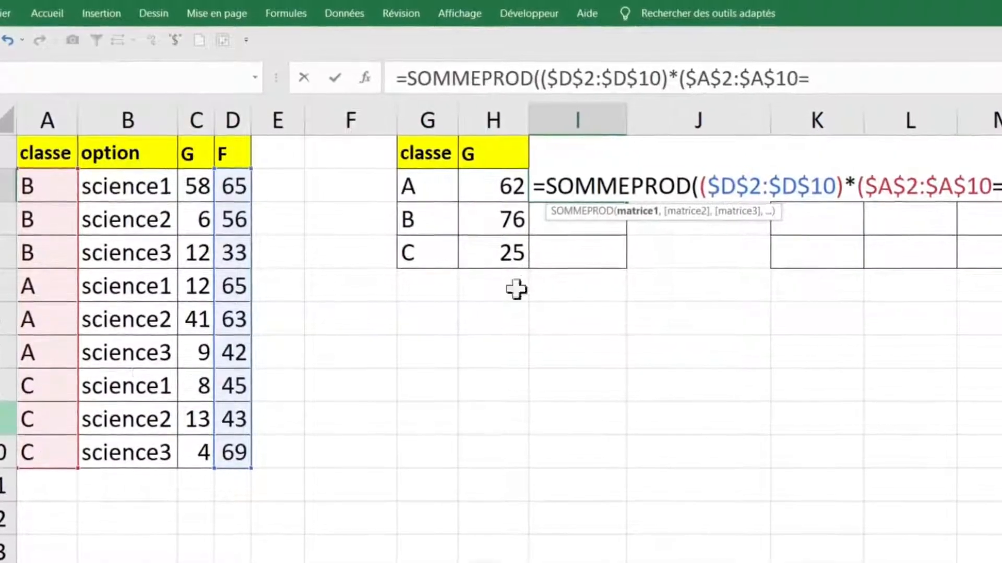
click(421, 187)
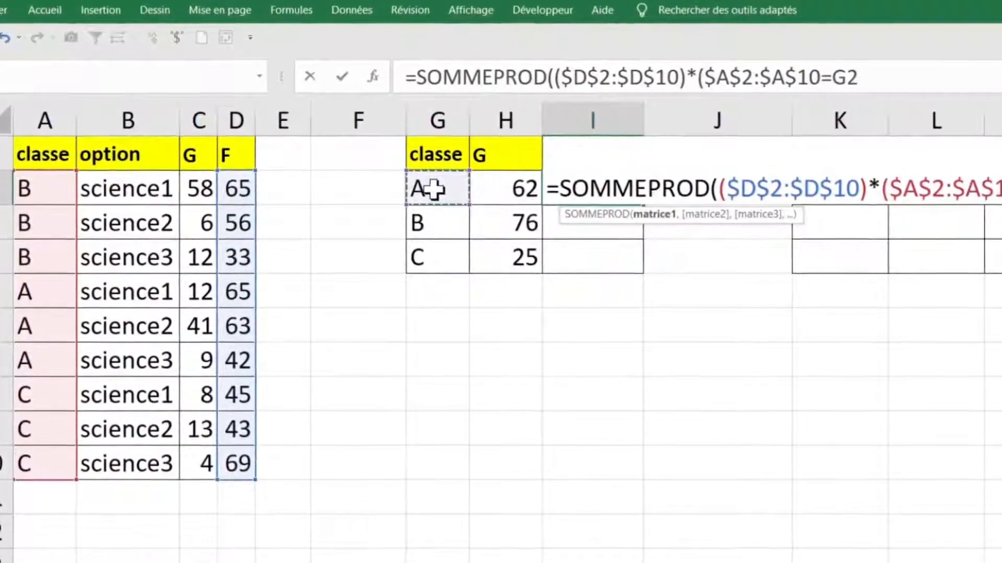
text()))
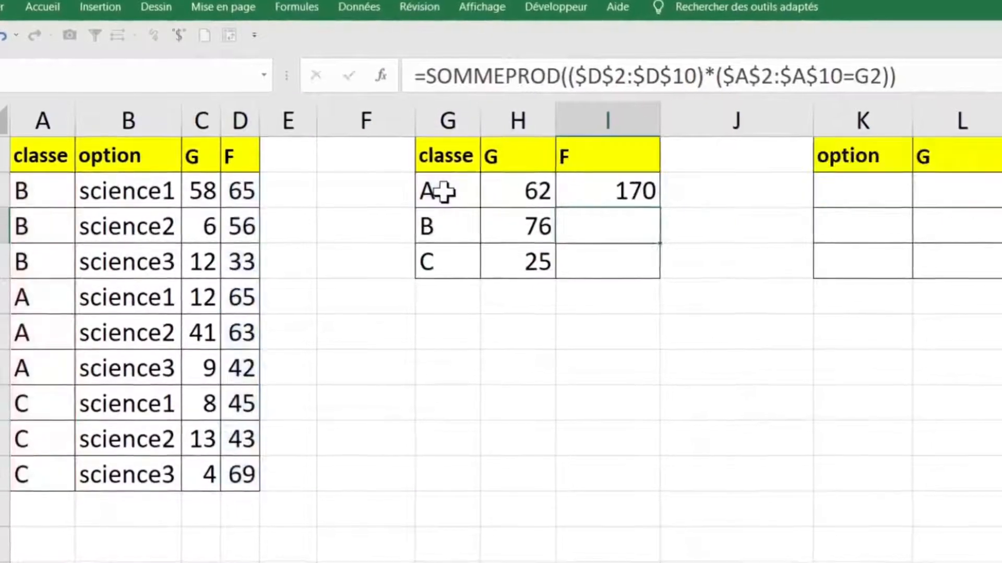
key(Return)
Fill the I2 formula down through I4 for classes B and C.
click(647, 194)
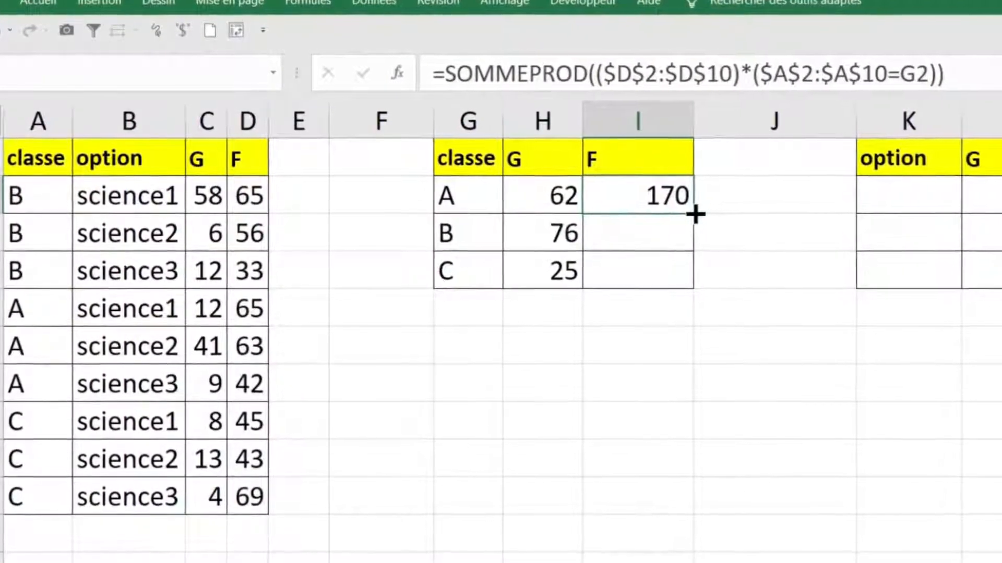
double_click(689, 213)
click(659, 279)
click(660, 313)
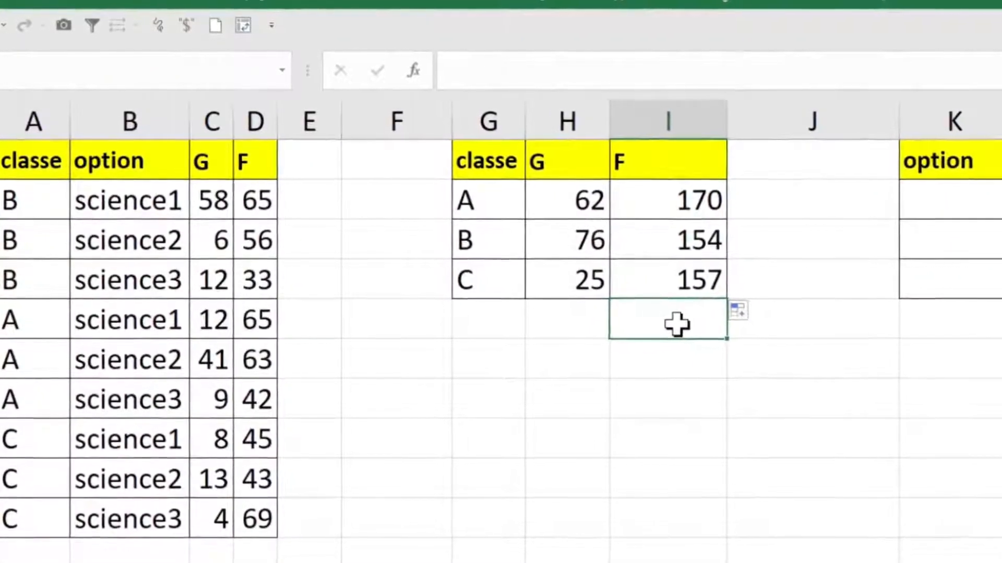
Add SOMME totals of the G and F columns of the class summary table in H5:I5.
drag(579, 318, 661, 324)
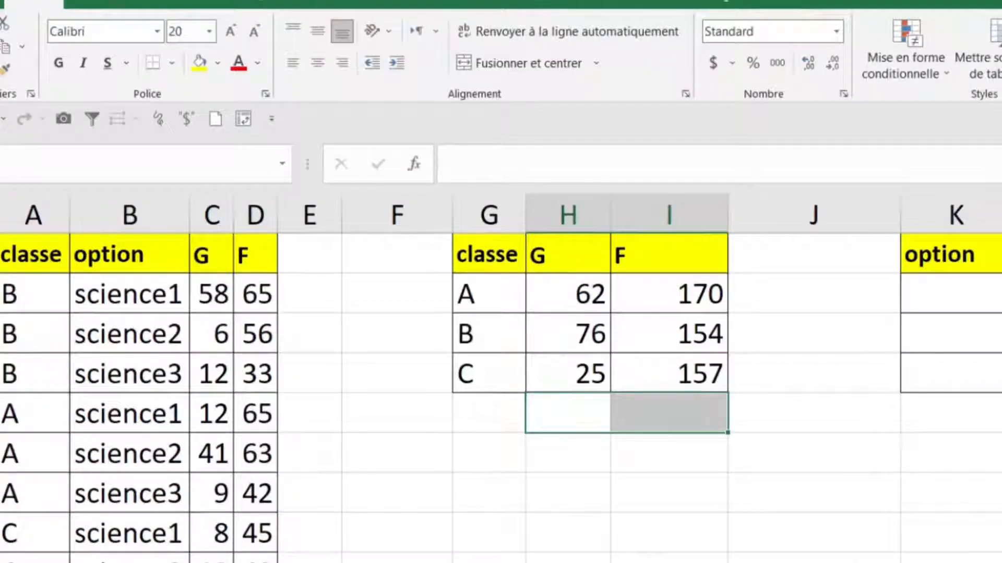
click(1001, 29)
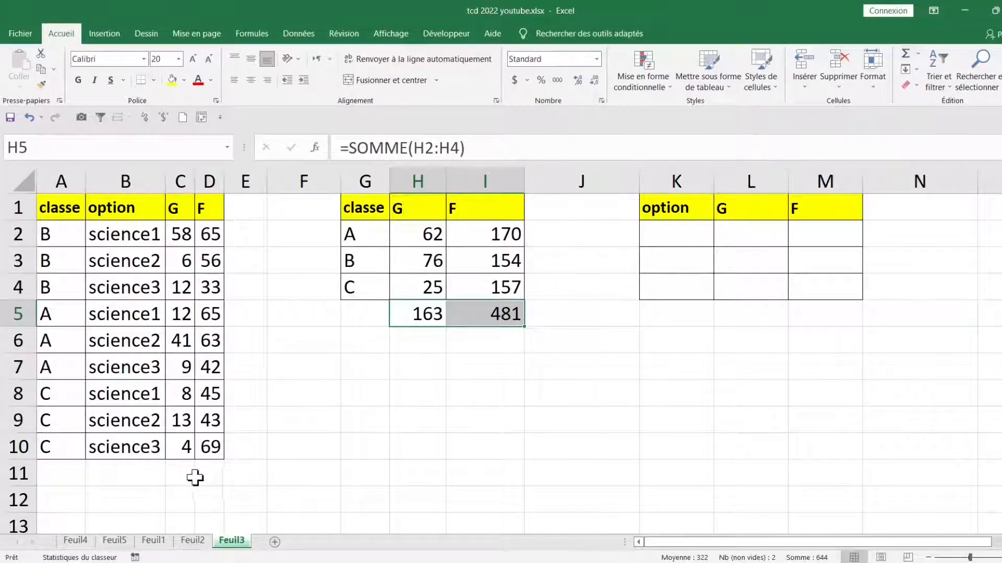
Add SOMME totals of the source table's G and F columns in C11:D11 and reduce their font size to 12.
drag(176, 473, 209, 472)
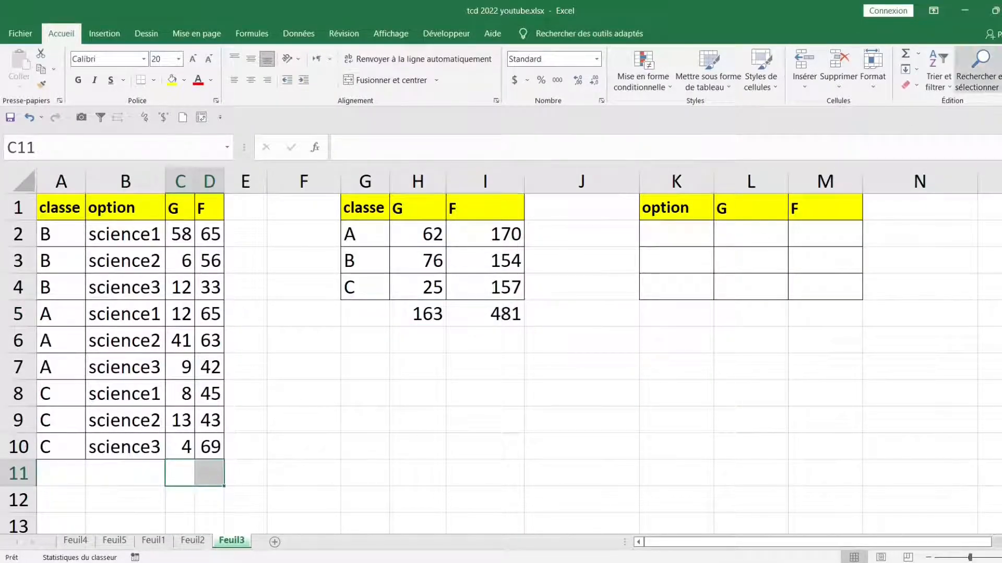
click(908, 57)
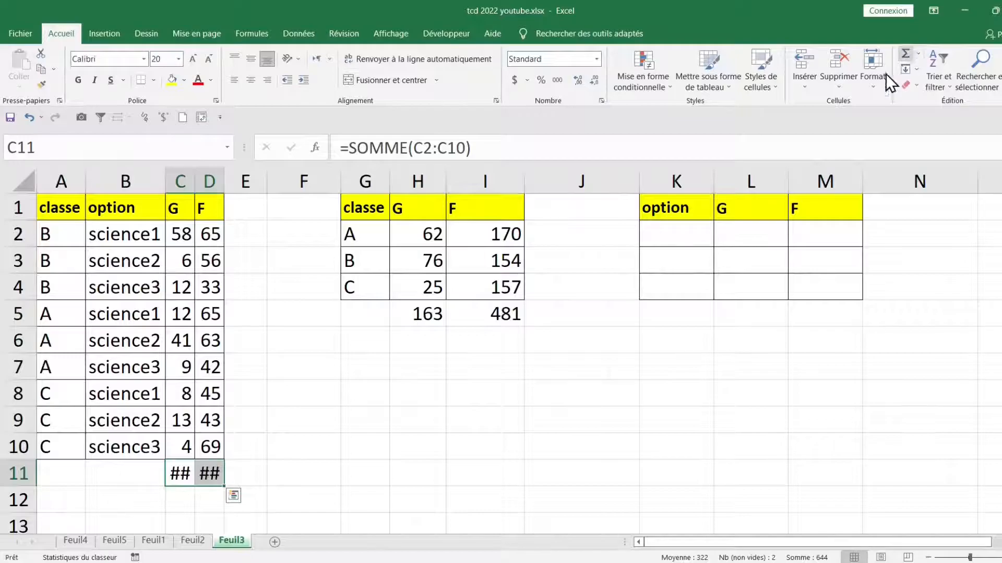
click(208, 60)
click(208, 60)
click(209, 60)
click(208, 60)
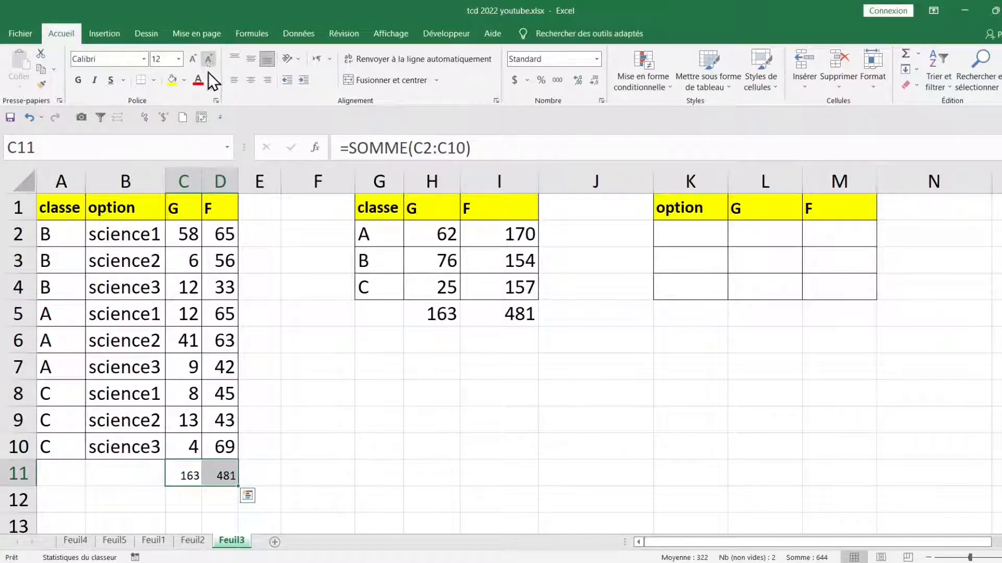
Compare the class summary totals in H5:I5 with the source totals in C11:D11, and clear C11:D11.
drag(447, 314, 500, 316)
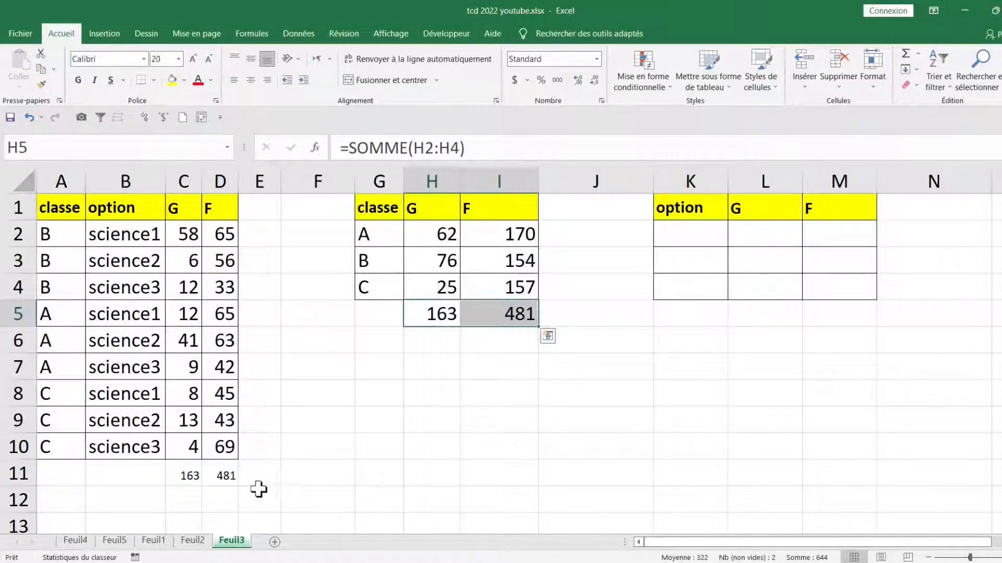
drag(175, 477, 235, 477)
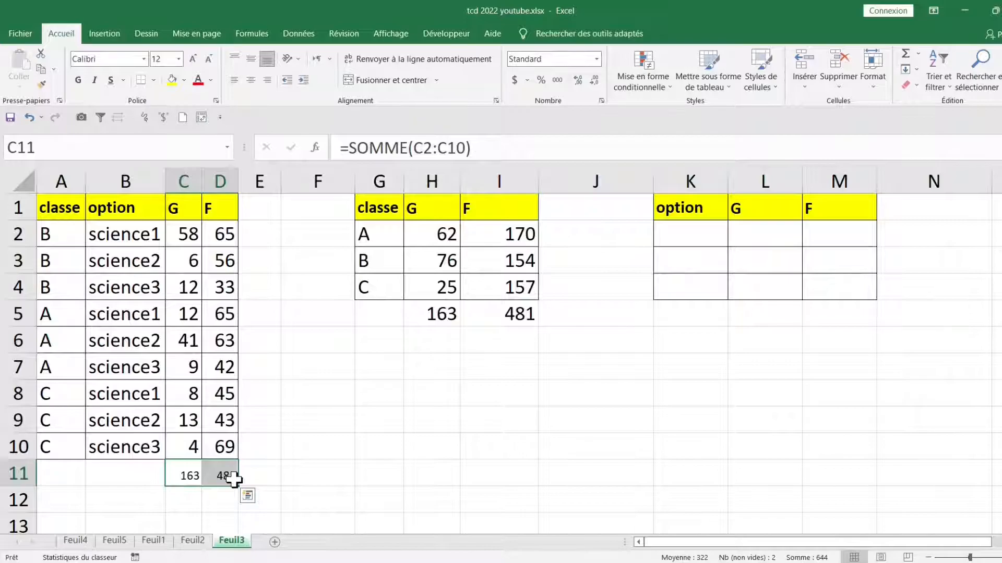
key(Delete)
click(438, 420)
Copy the option names science1 to science3 from B2:B4 into K2:K4 of the option summary table.
click(710, 238)
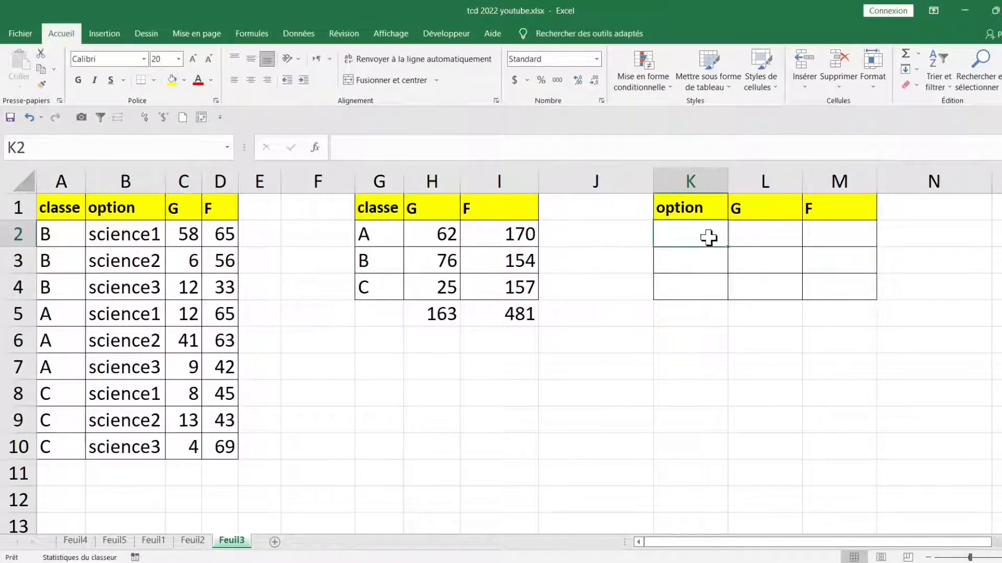
drag(148, 240, 142, 282)
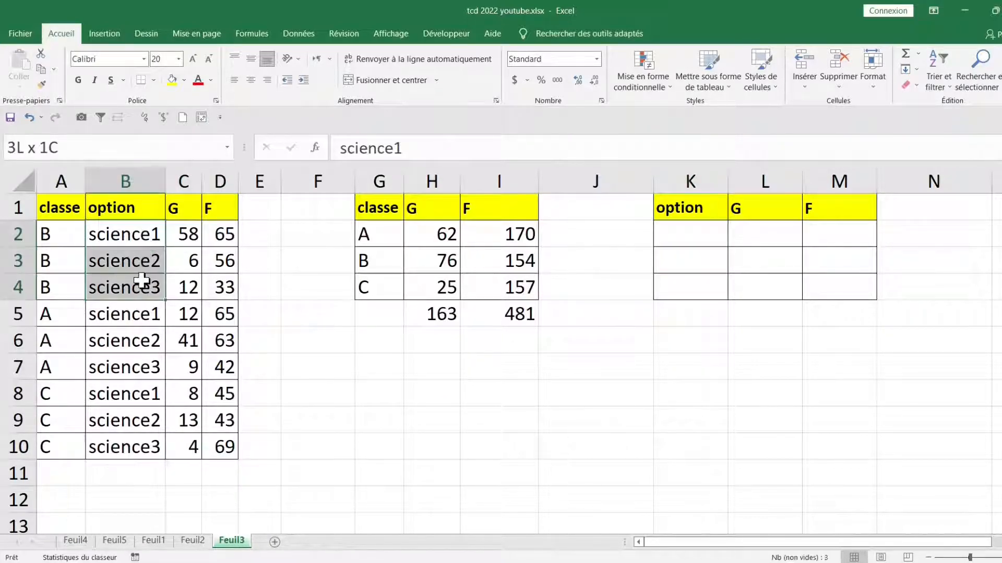
key(ctrl+c)
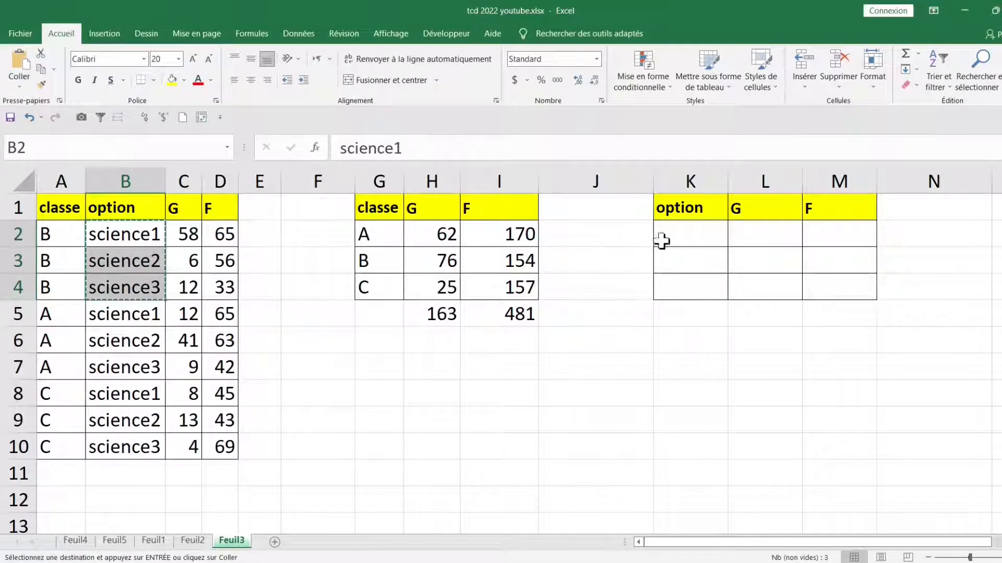
drag(702, 239, 698, 292)
key(ctrl+v)
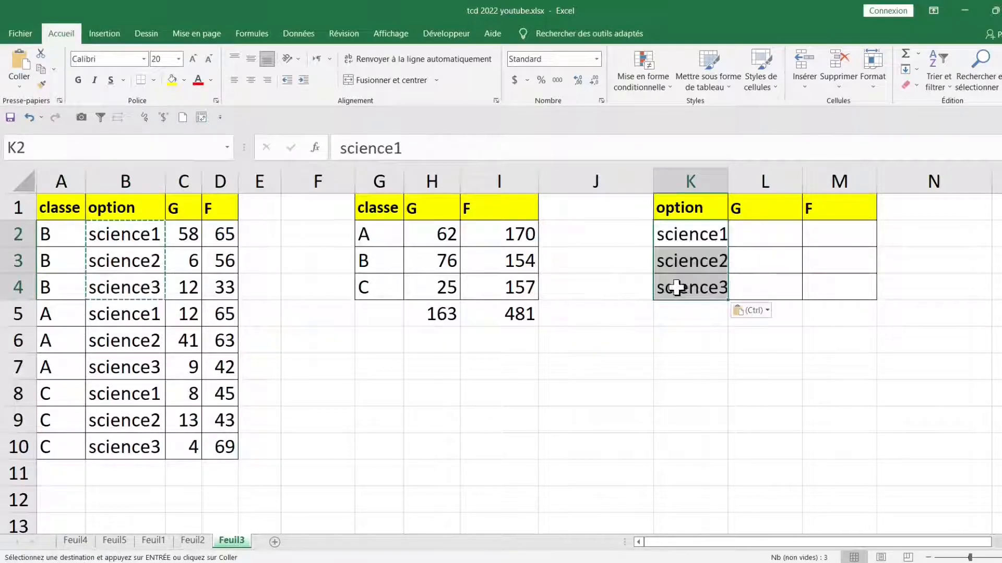
In L2, start a SOMMEPROD formula with the option condition ($B$2:$B$10=K2) as its first factor.
click(767, 234)
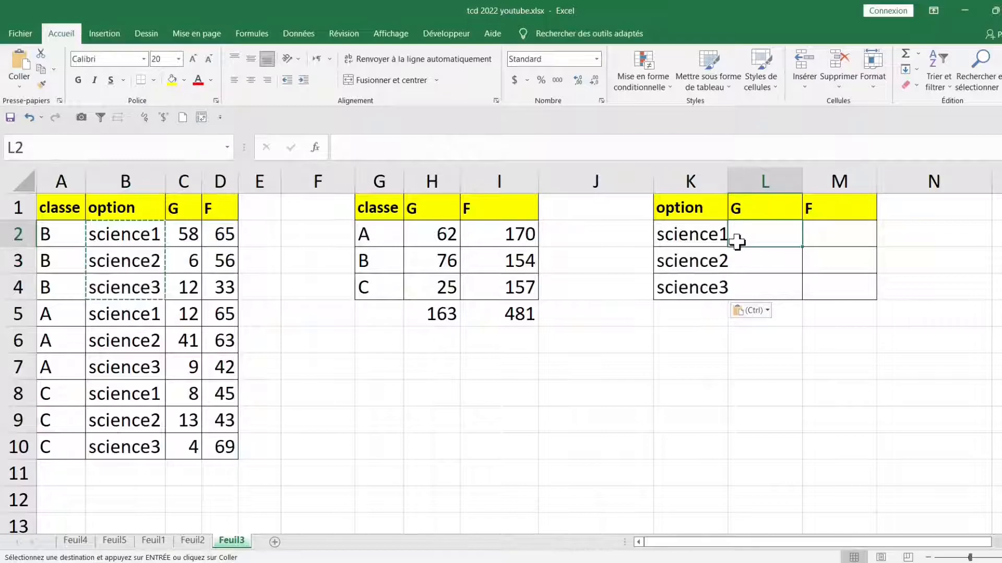
text(=sommeprod)
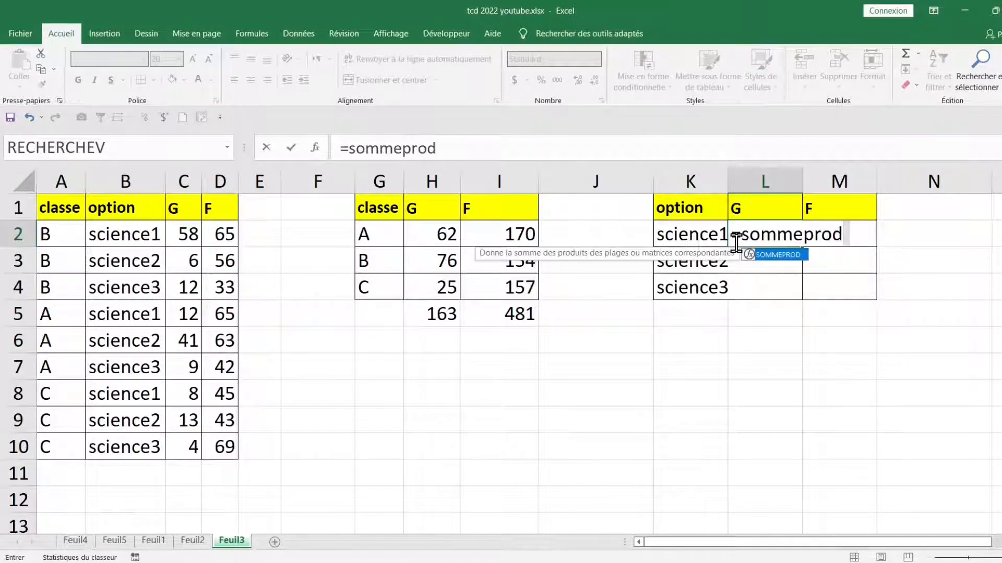
key(Tab)
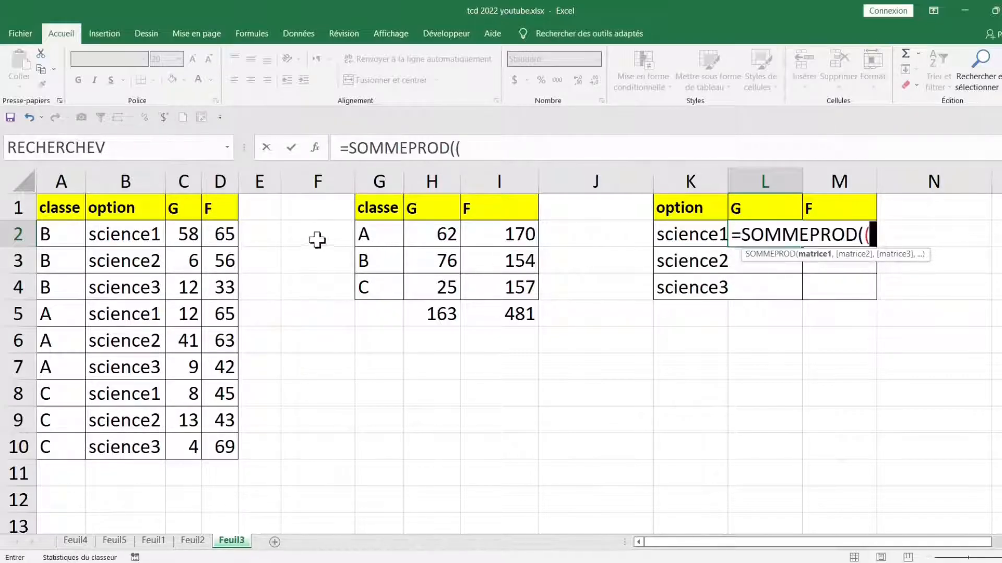
text(()
drag(117, 235, 112, 441)
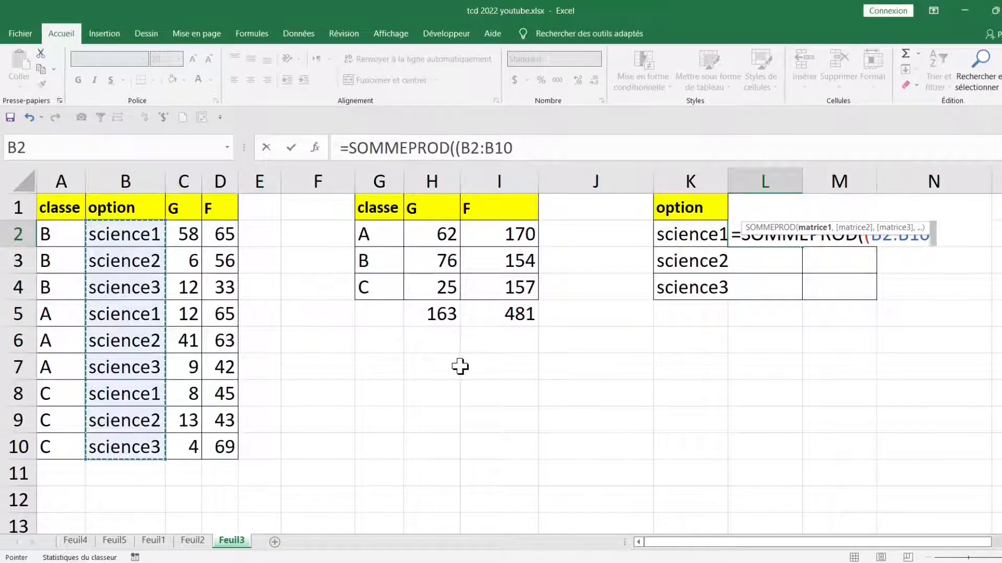
key(F4)
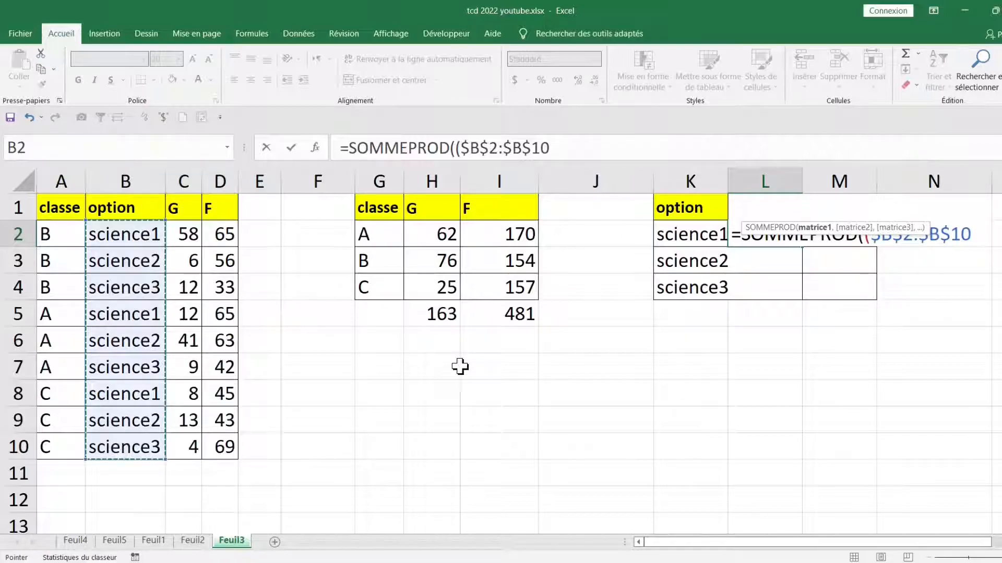
click(570, 155)
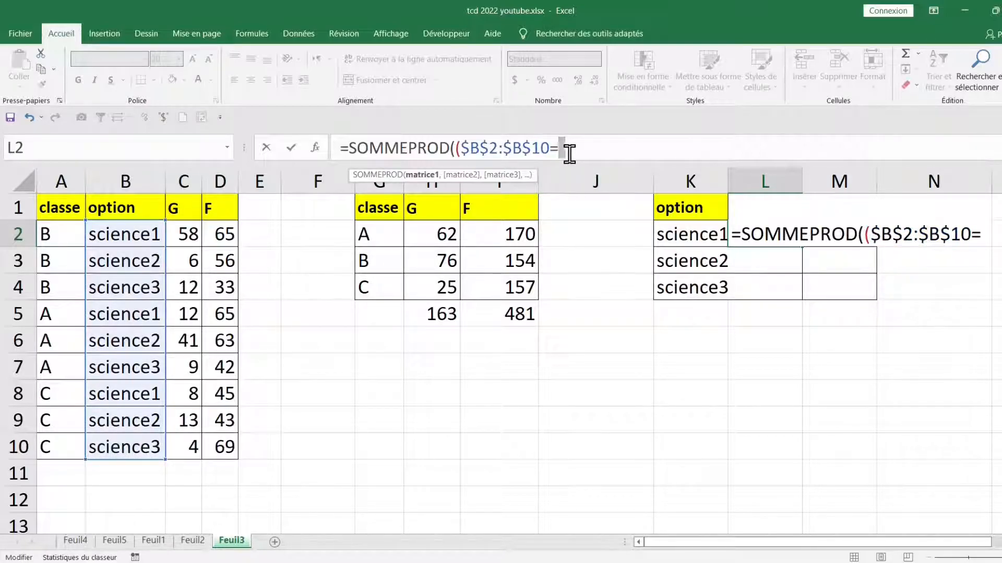
click(692, 238)
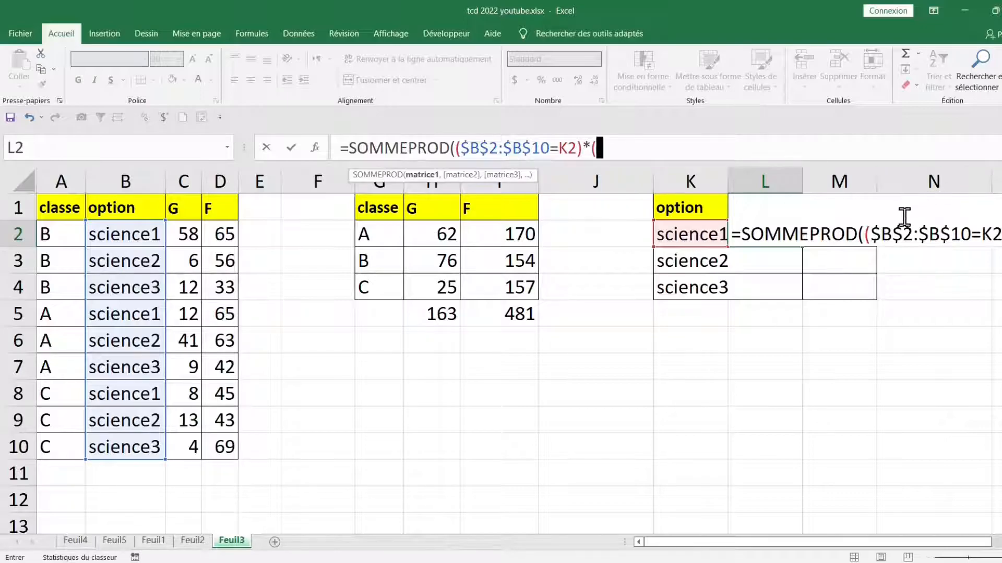
Complete the L2 formula by multiplying by the absolute G range ($C$2:$C$10) and enter it.
drag(187, 233, 188, 447)
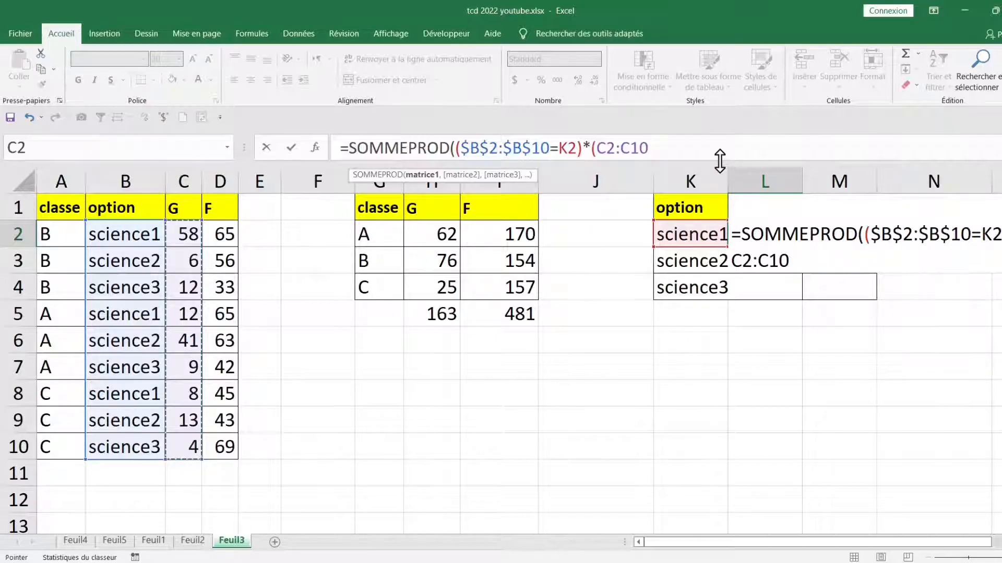
key(F4)
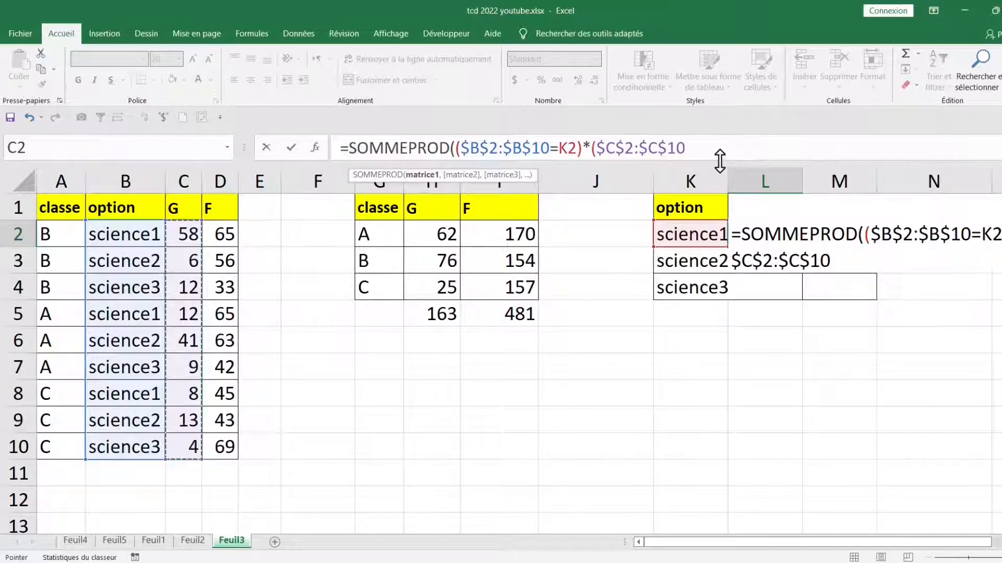
text()))
key(Return)
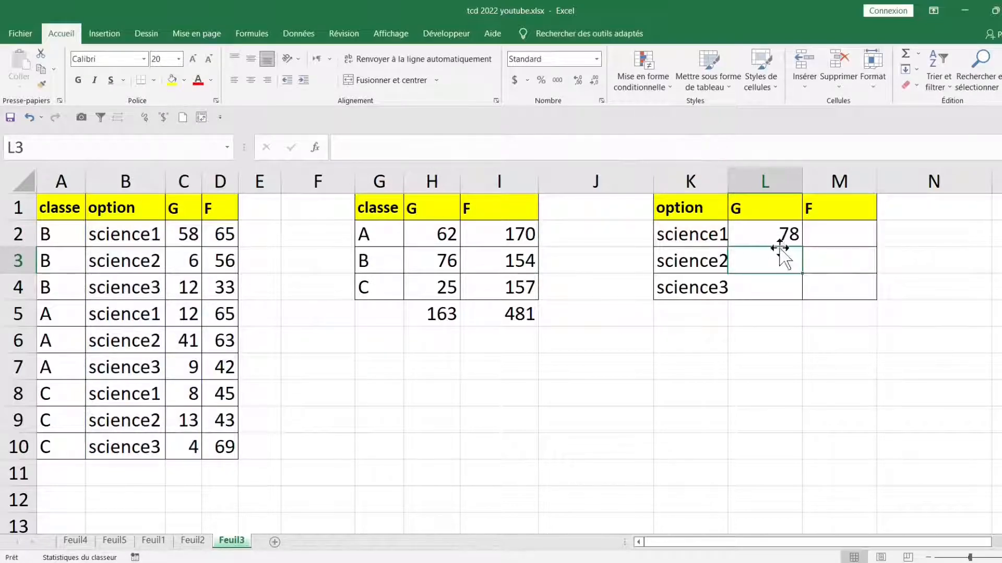
Fill the L2 formula down through L4 and across into M2.
click(782, 233)
drag(800, 249, 800, 298)
click(837, 244)
click(776, 236)
drag(801, 249, 835, 235)
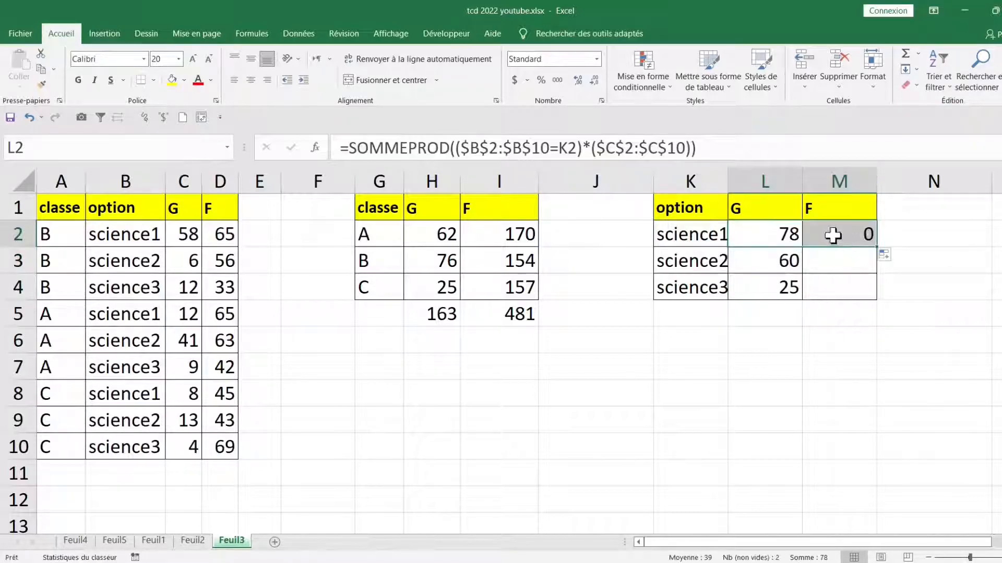
Edit the M2 formula so that its summed range is the F column, $D$2:$D$10.
click(851, 233)
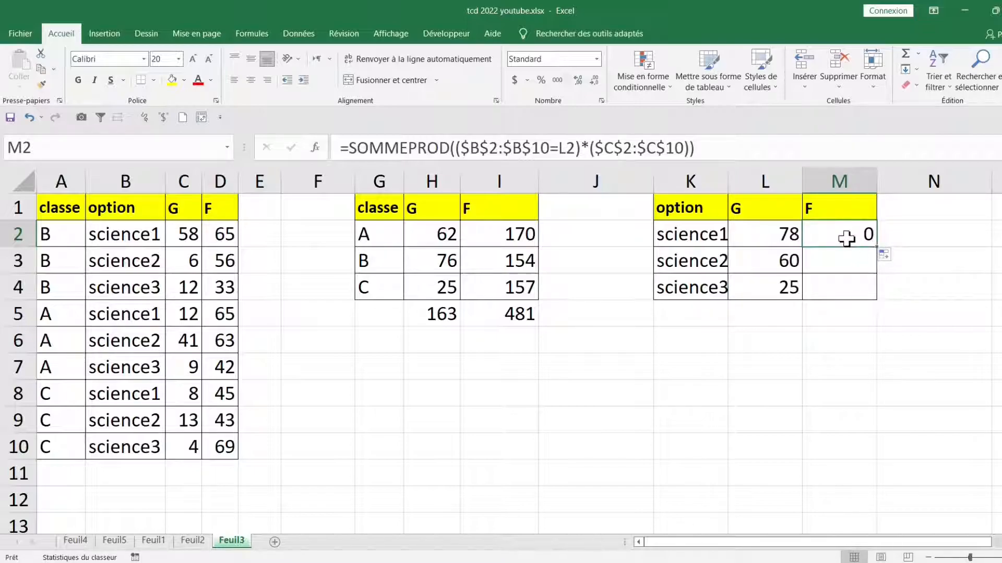
double_click(846, 238)
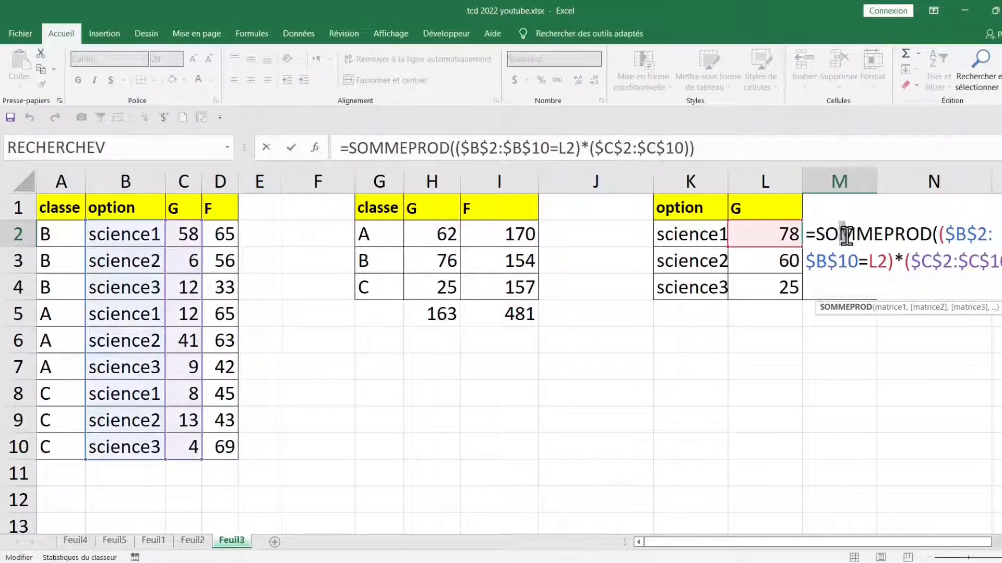
click(930, 259)
key(BackSpace)
text(d)
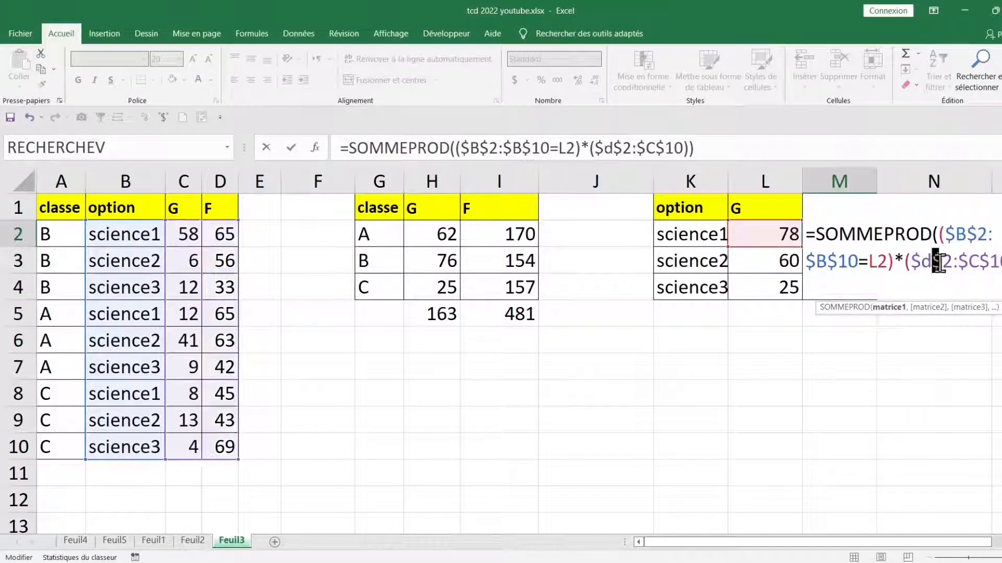
click(973, 260)
key(BackSpace)
text(d)
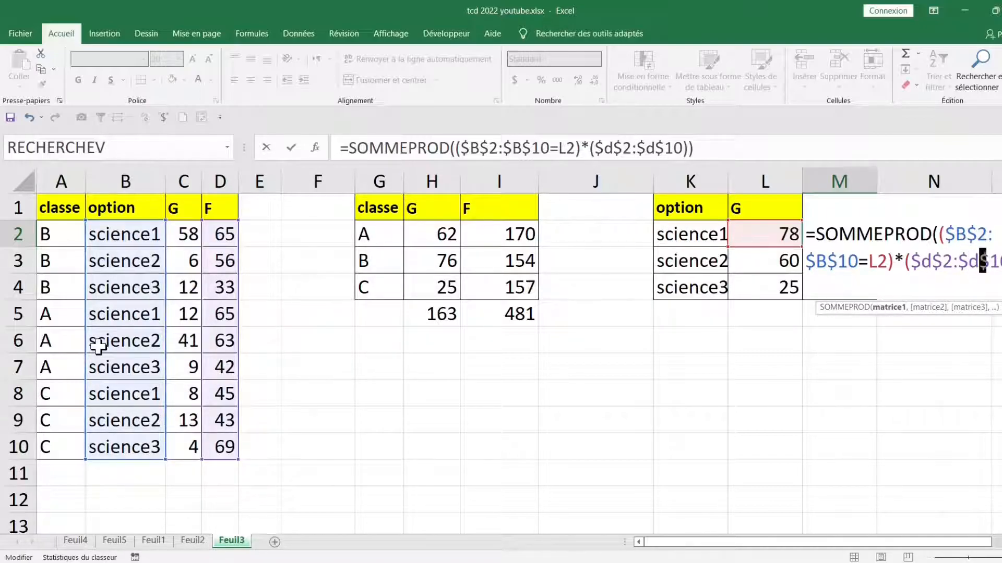
key(Return)
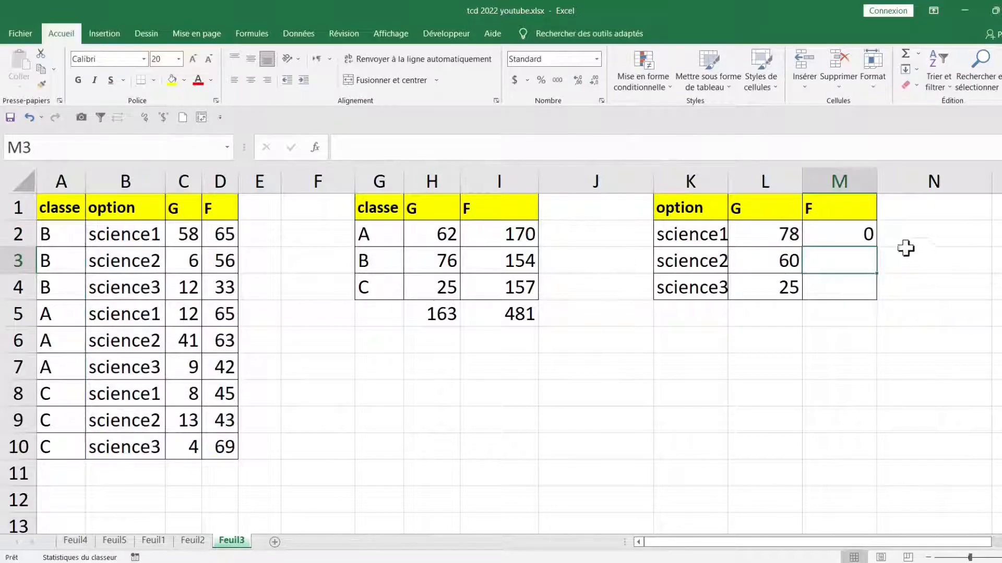
Change the option reference in the M2 formula to K2 and fill the formula down through M4.
click(846, 238)
double_click(857, 239)
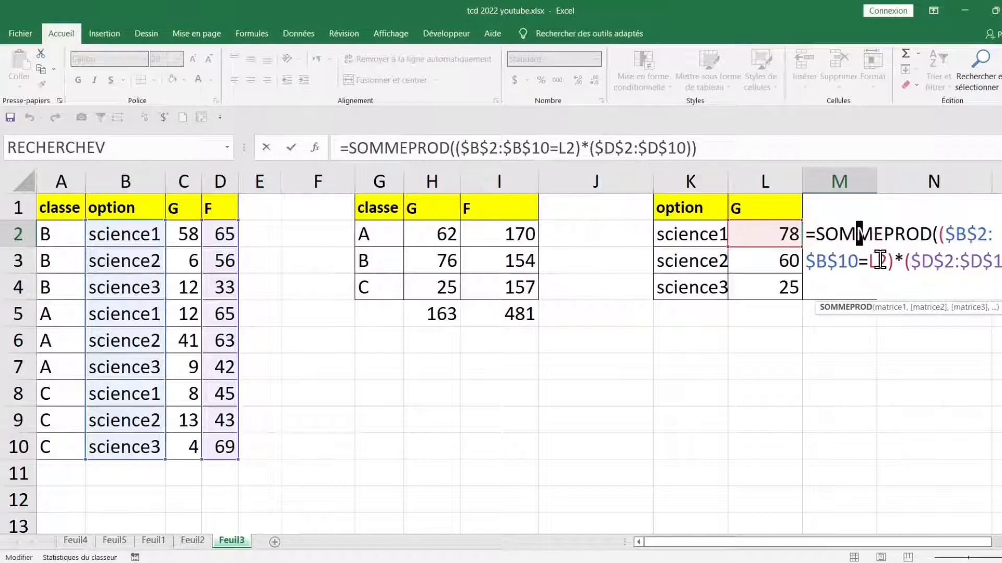
click(868, 261)
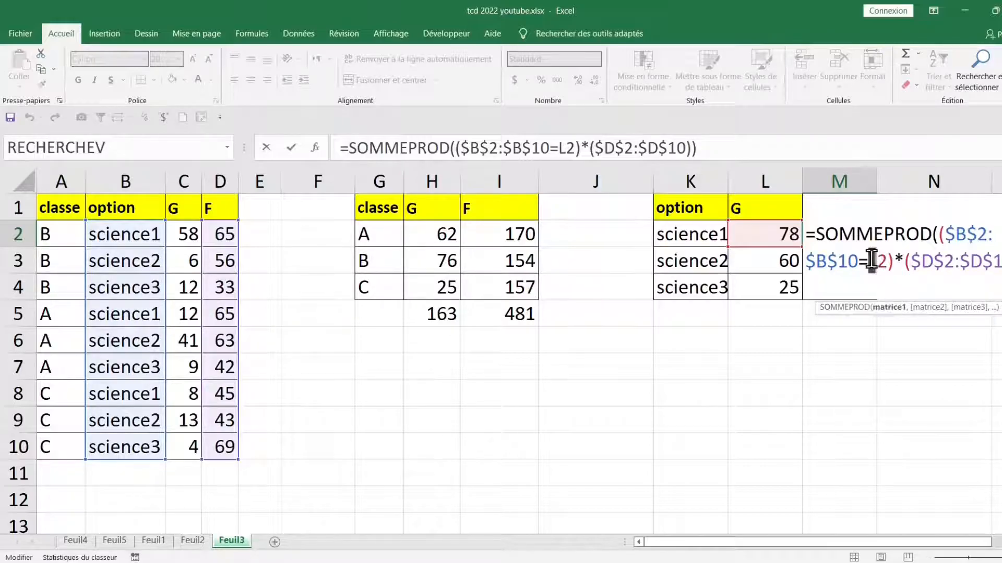
key(Delete)
text(k)
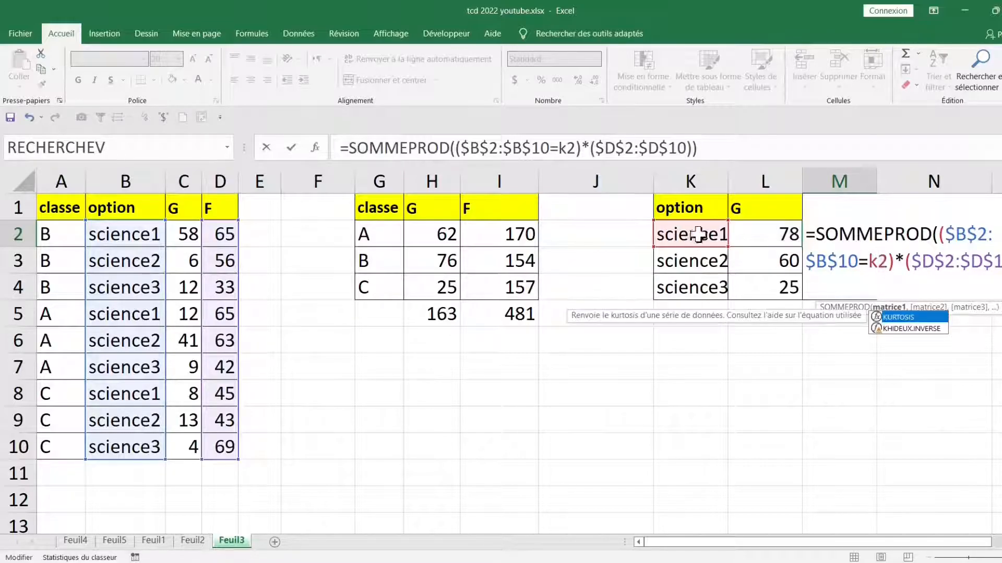
key(Return)
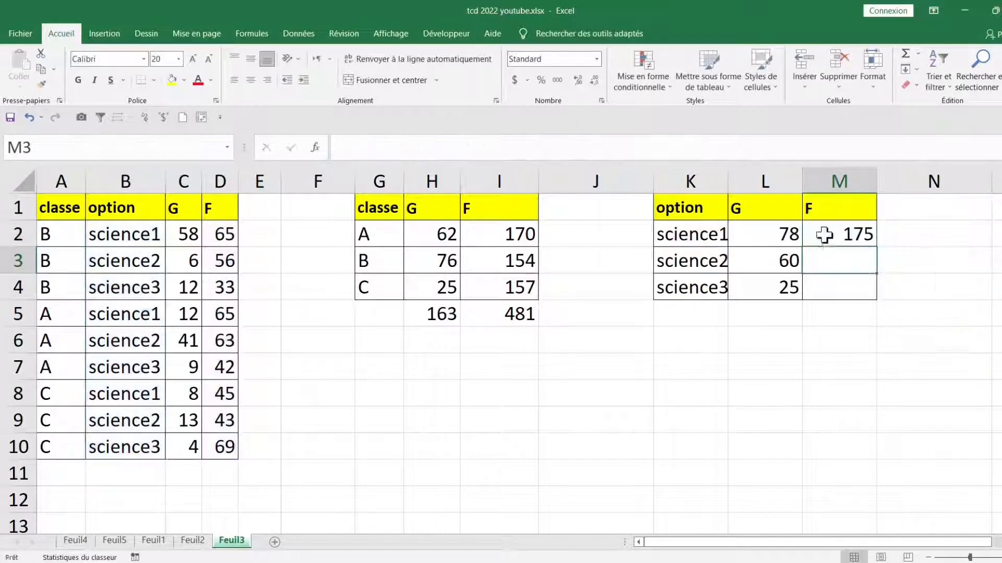
click(868, 241)
drag(876, 247, 877, 298)
Check the option summary table with SOMME totals in L5:M5, and delete those totals.
drag(787, 315, 843, 316)
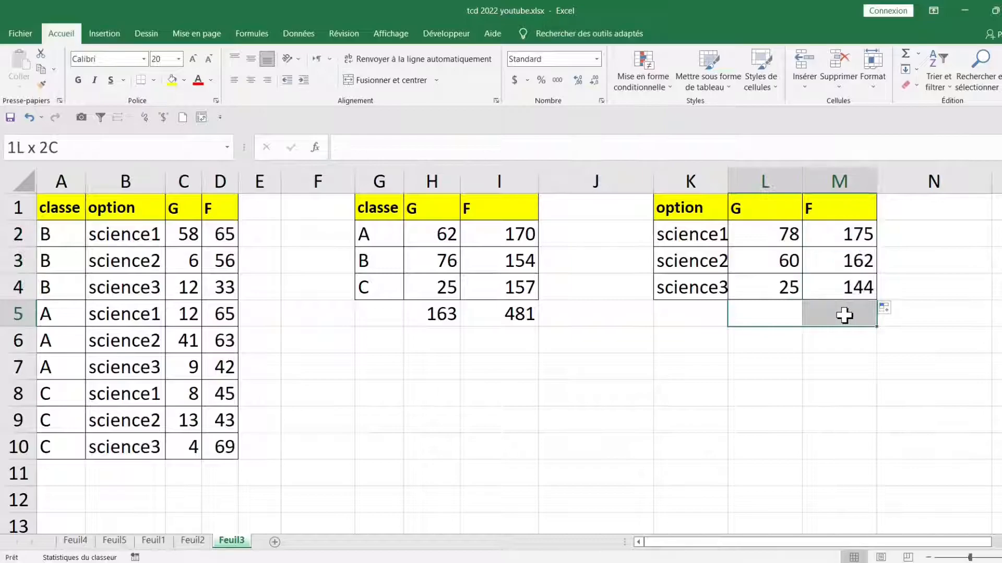
click(904, 56)
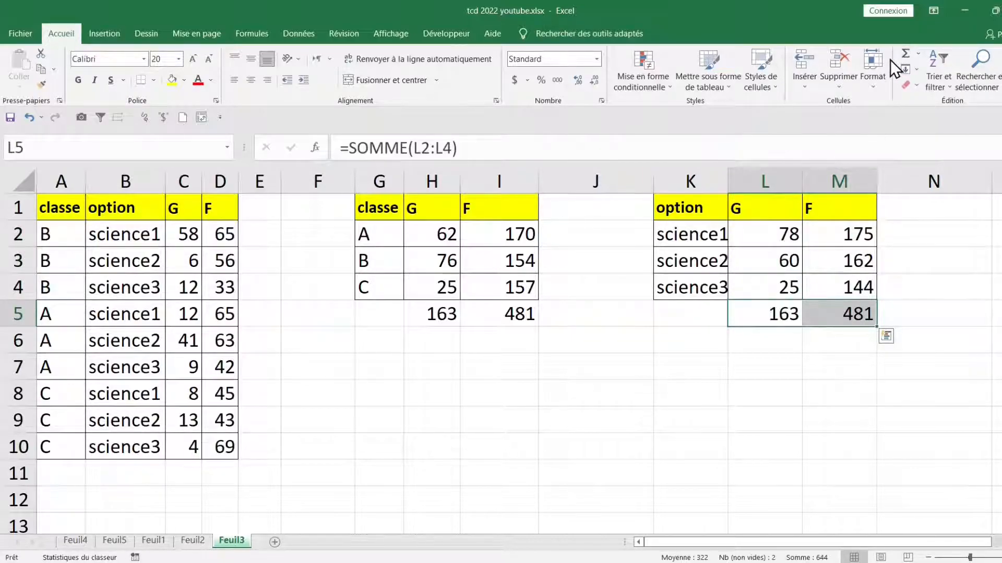
key(Delete)
click(834, 269)
click(770, 269)
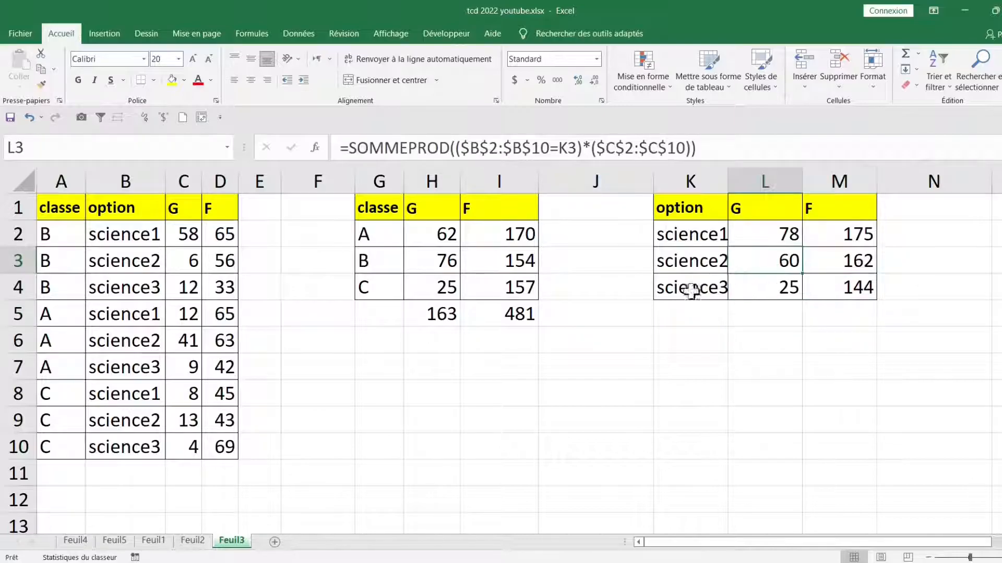
click(675, 292)
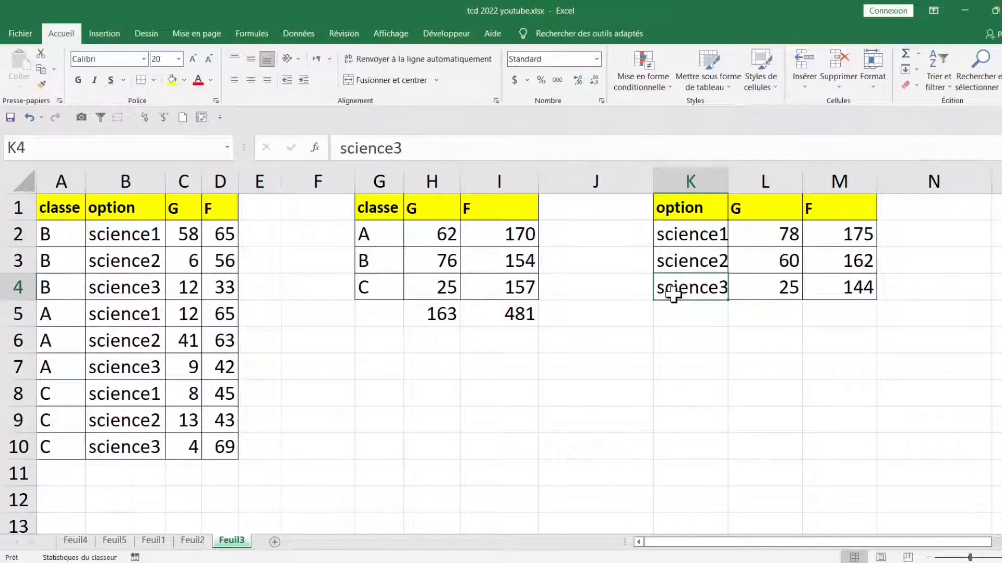